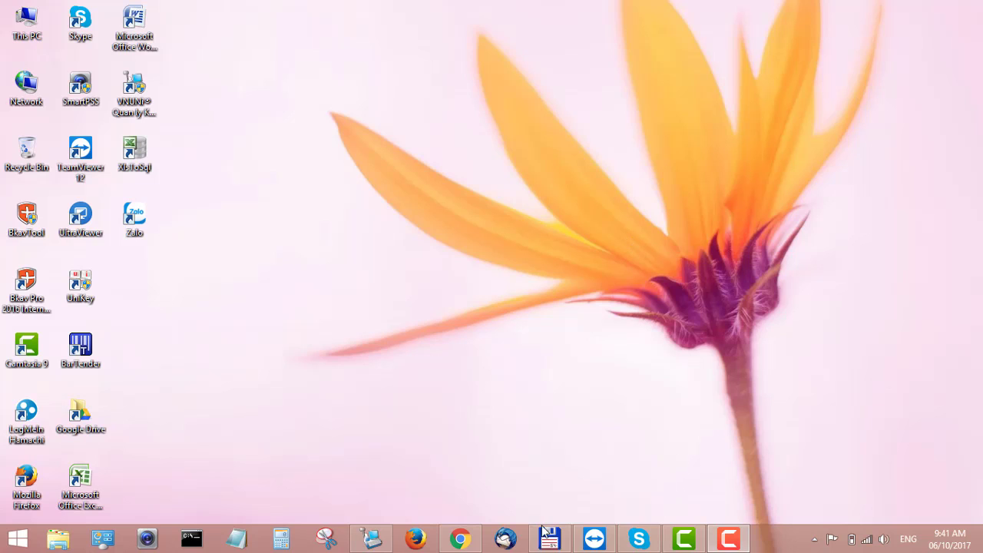
Step: Switch to Chrome and open the SQLBackupAndFTP download link to view the Backup database.rar file page
left_click(460, 539)
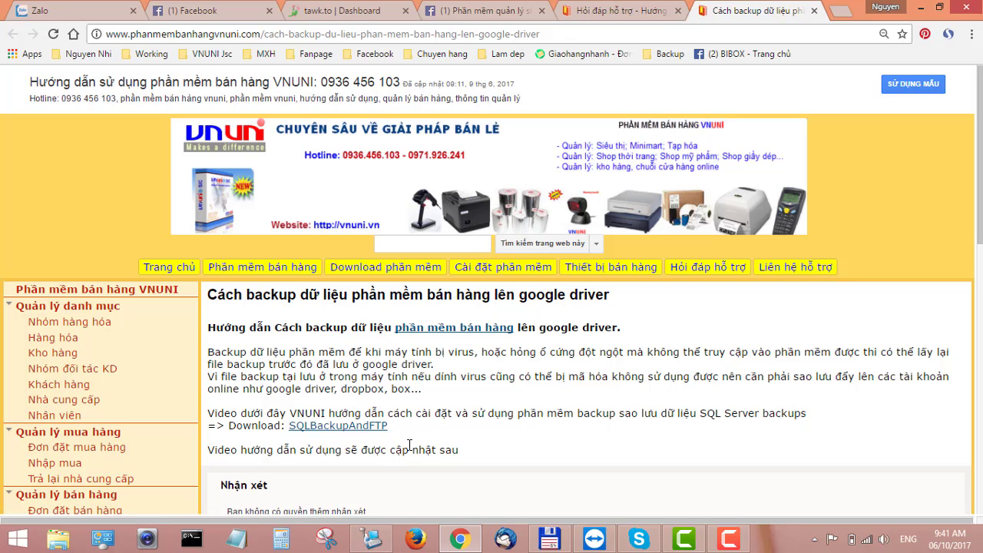
left_click(381, 427)
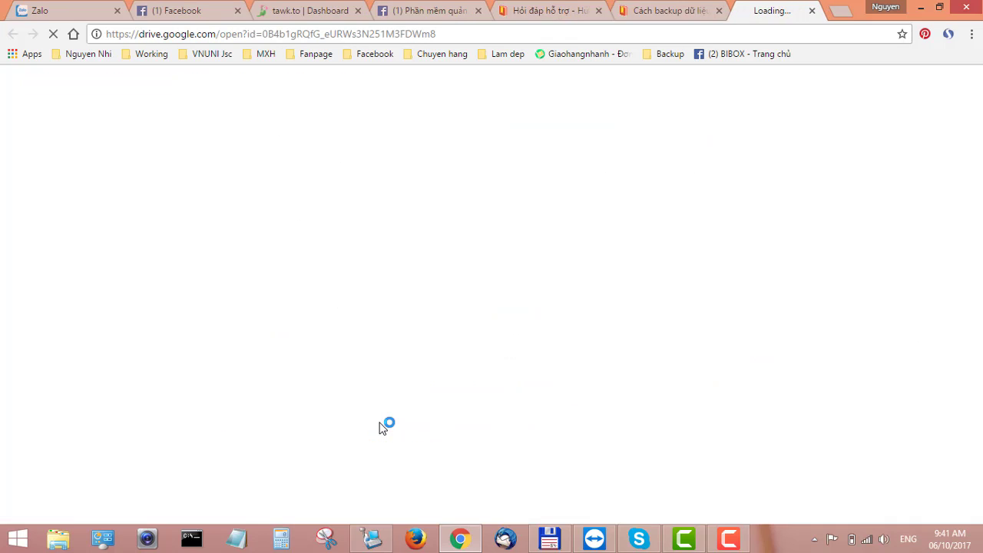
key("ctrl+shift+Tab")
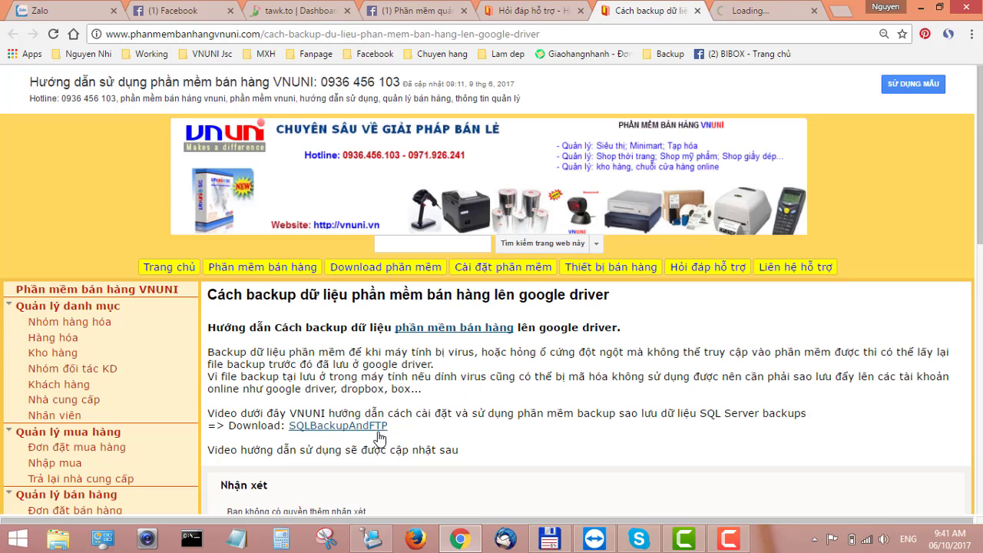
left_click(758, 10)
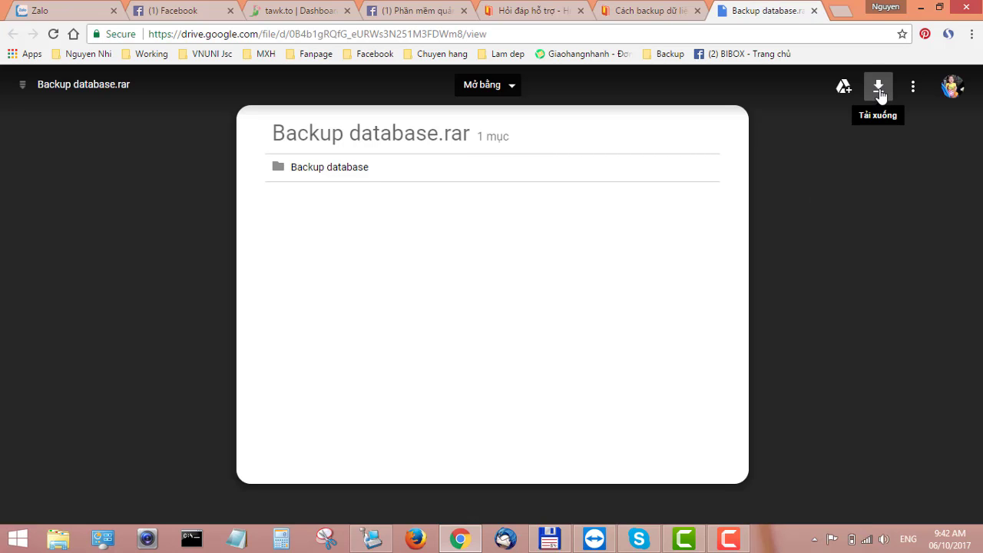
Step: Switch to Total Commander and open the Backup database folder inside the 02 - Support directory
left_click(549, 538)
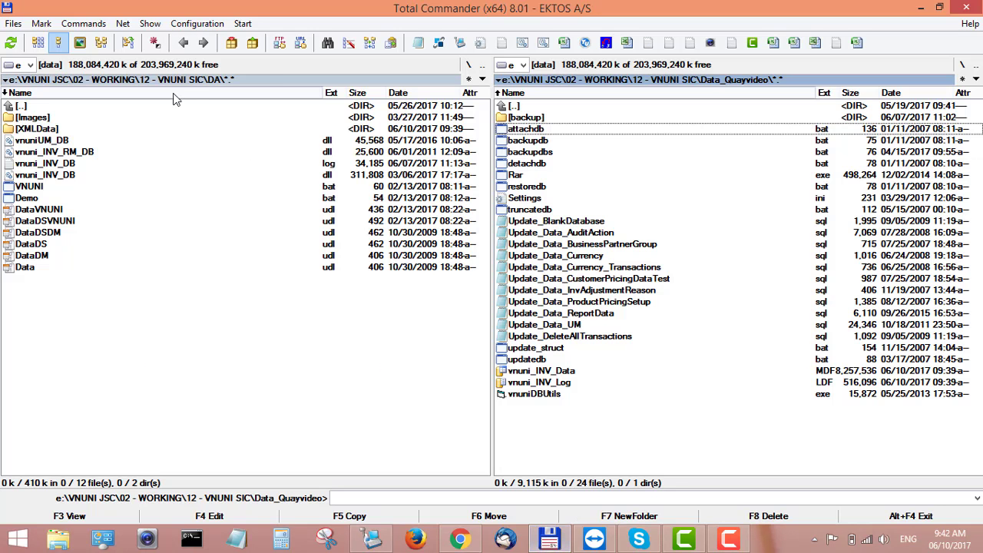
double_click(163, 80)
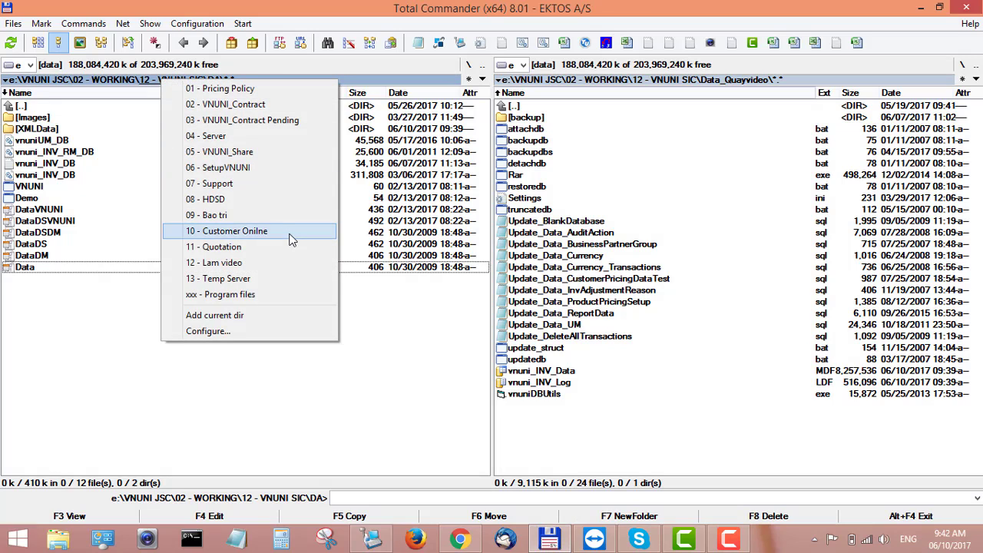
left_click(261, 182)
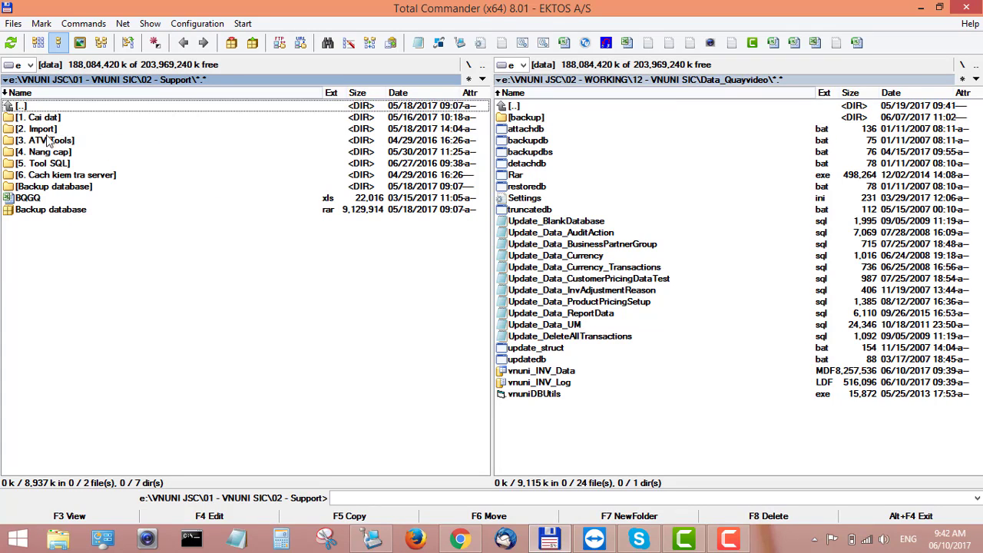
double_click(39, 187)
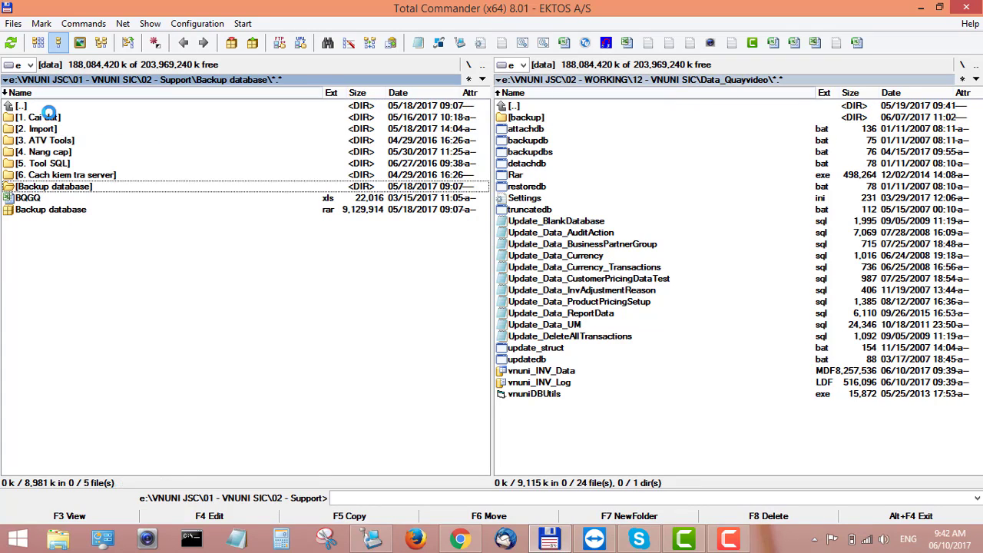
double_click(62, 107)
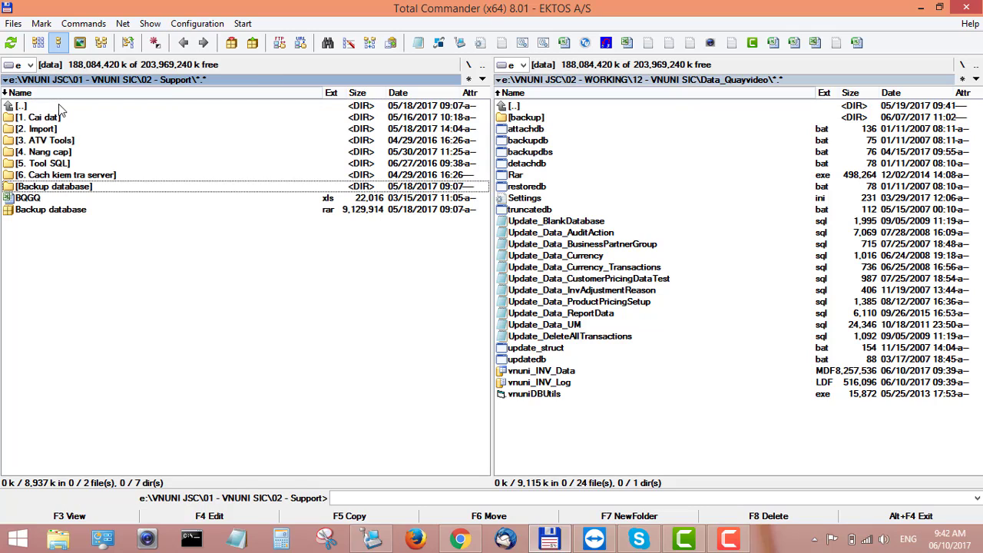
double_click(60, 187)
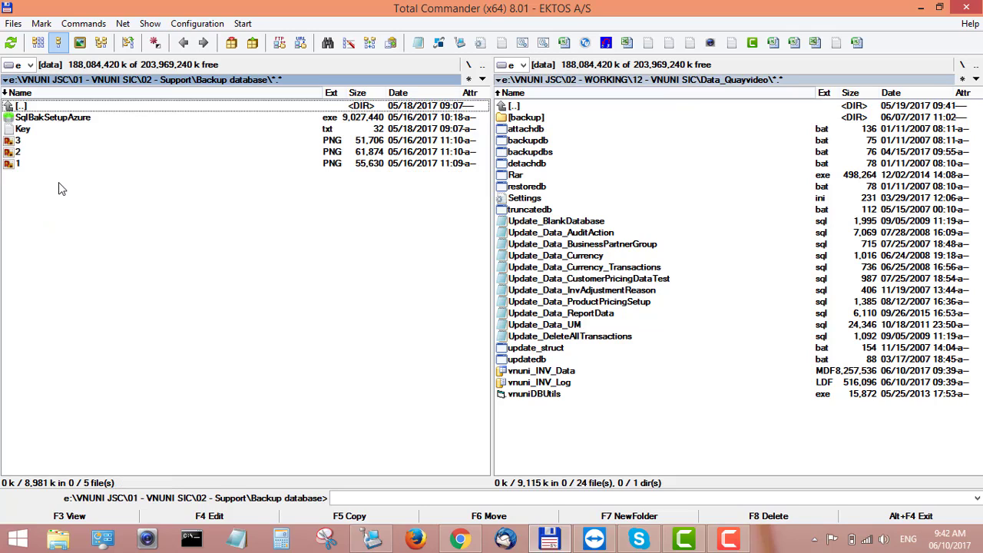
Step: Run the SqlBakSetupAzure installer and install SQLBackupAndFTP with its default component in C:\Program Files (x86)\Pranas.NET\SQLBackupAndFTP
double_click(78, 120)
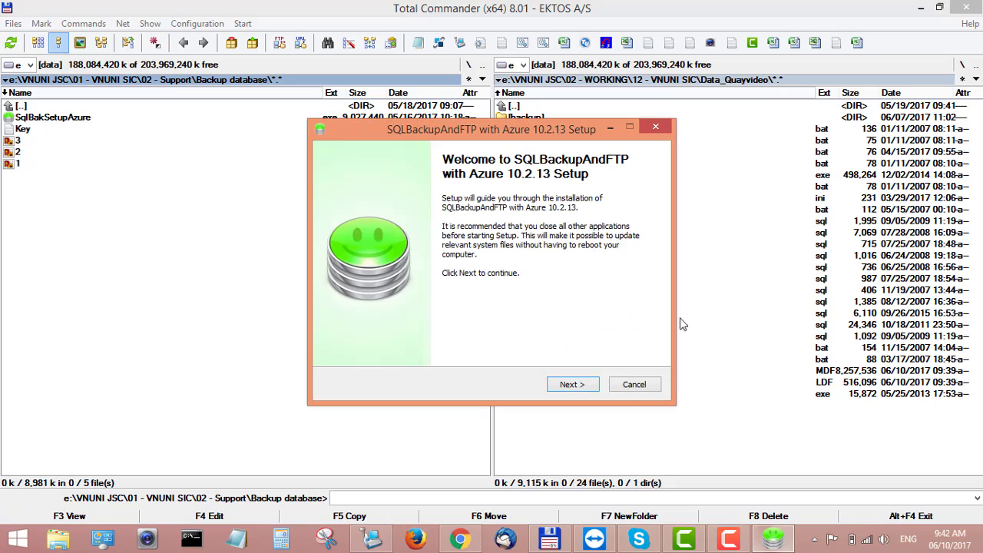
left_click(575, 385)
left_click(573, 384)
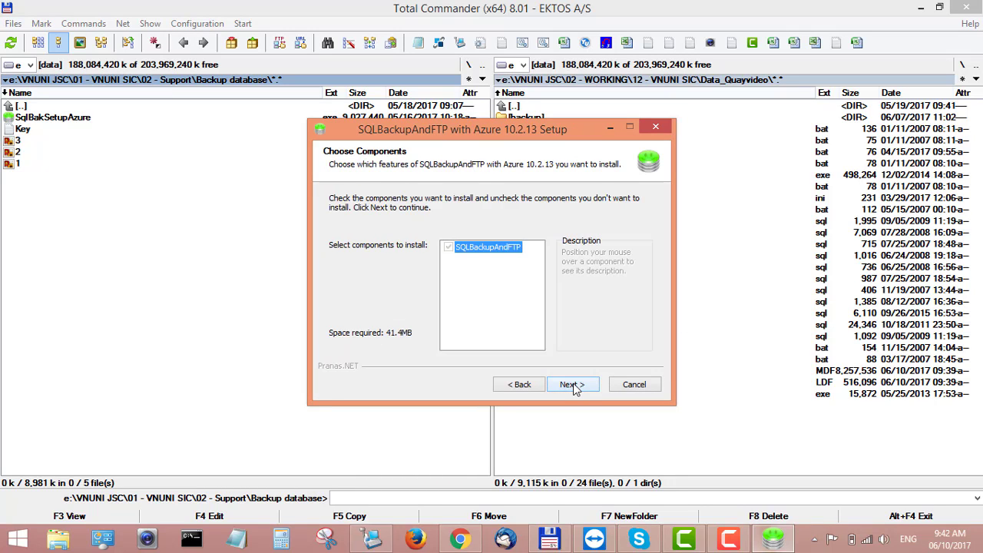
left_click(573, 384)
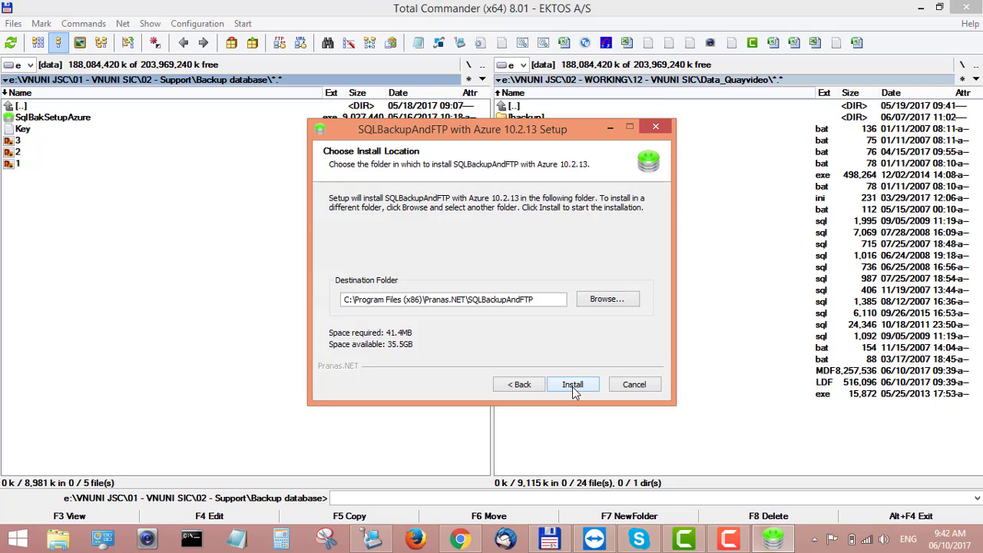
left_click(573, 386)
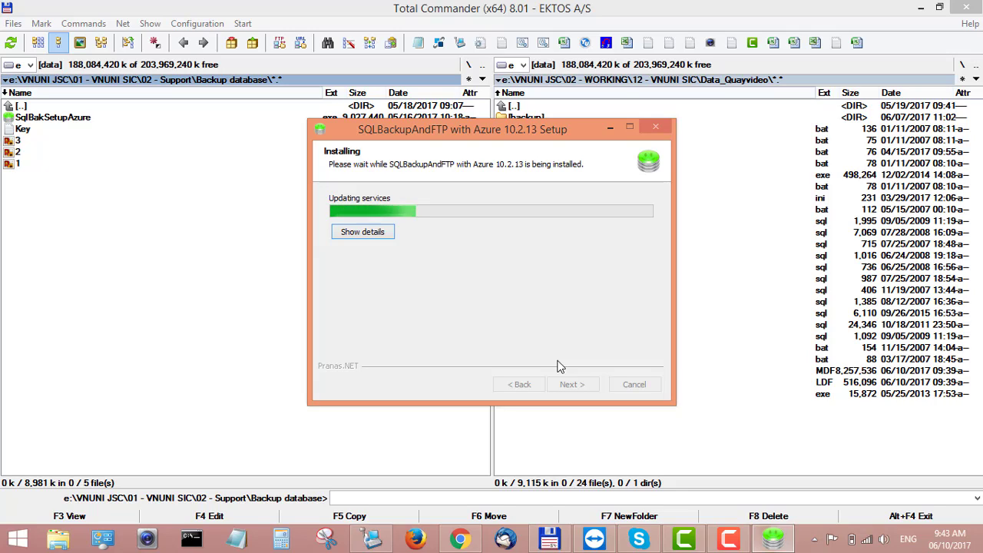
Step: Open the Key text file in the Backup database folder and copy the license key from it
left_click(41, 130)
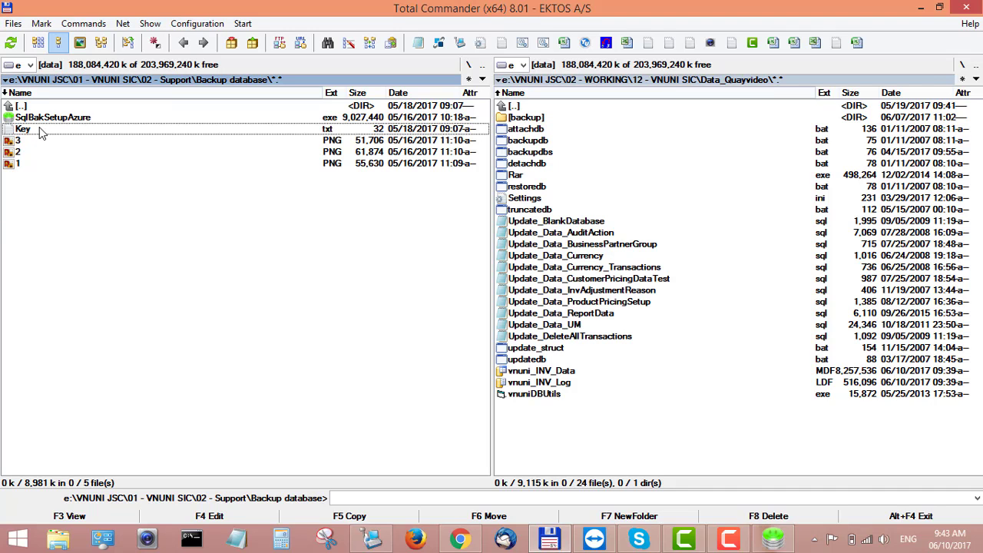
double_click(94, 127)
left_click_drag(222, 113, 16, 117)
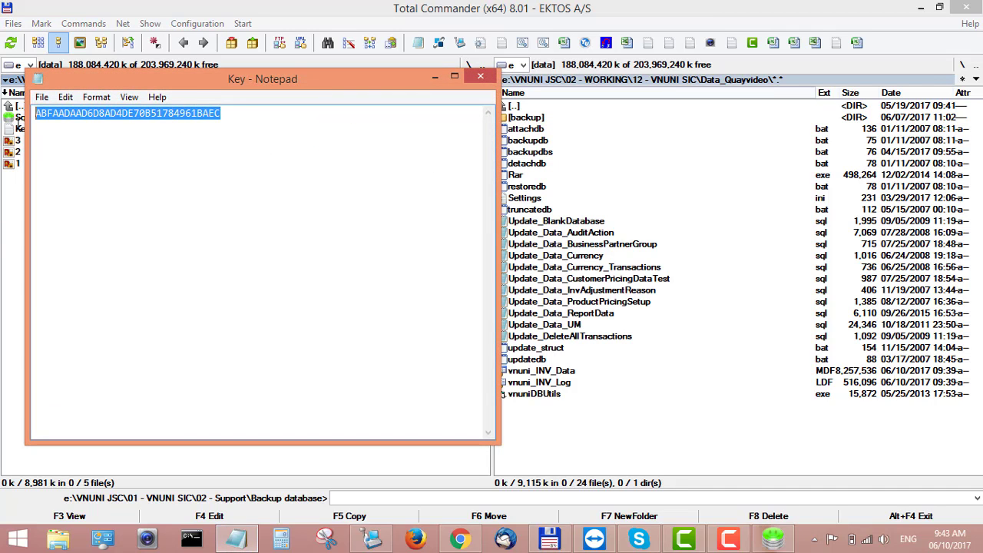
right_click(87, 114)
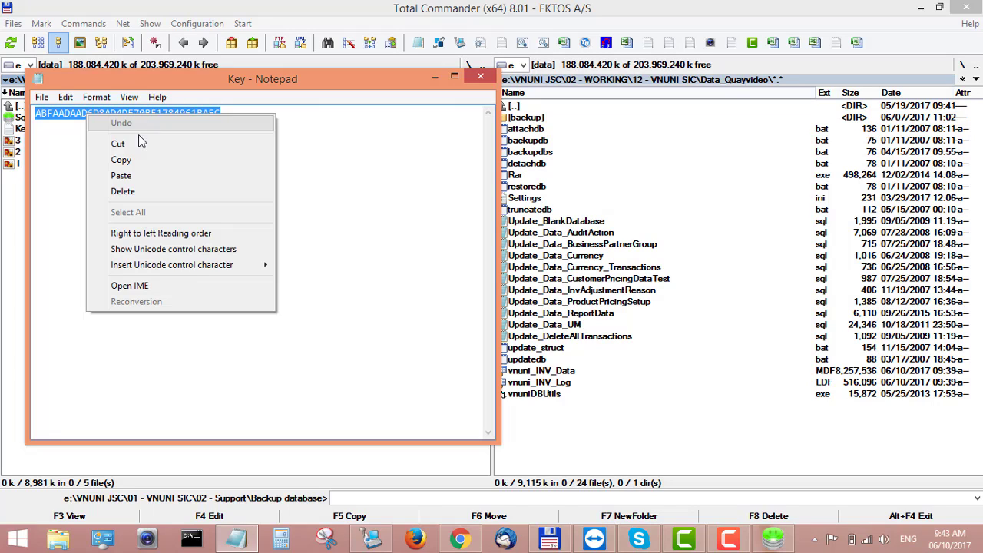
left_click(137, 160)
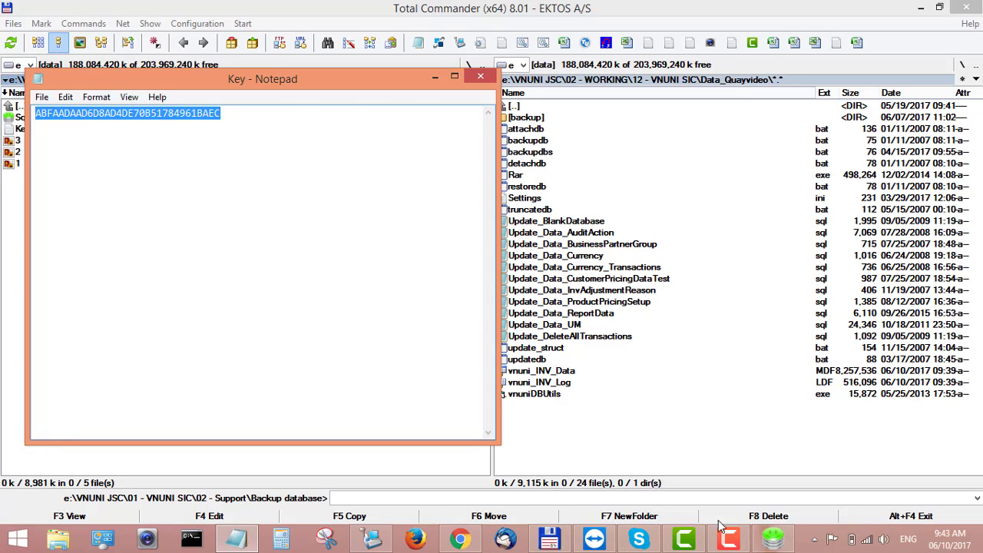
Step: Finish the SQLBackupAndFTP setup with program launch and a desktop icon enabled, and show the desktop
left_click(766, 542)
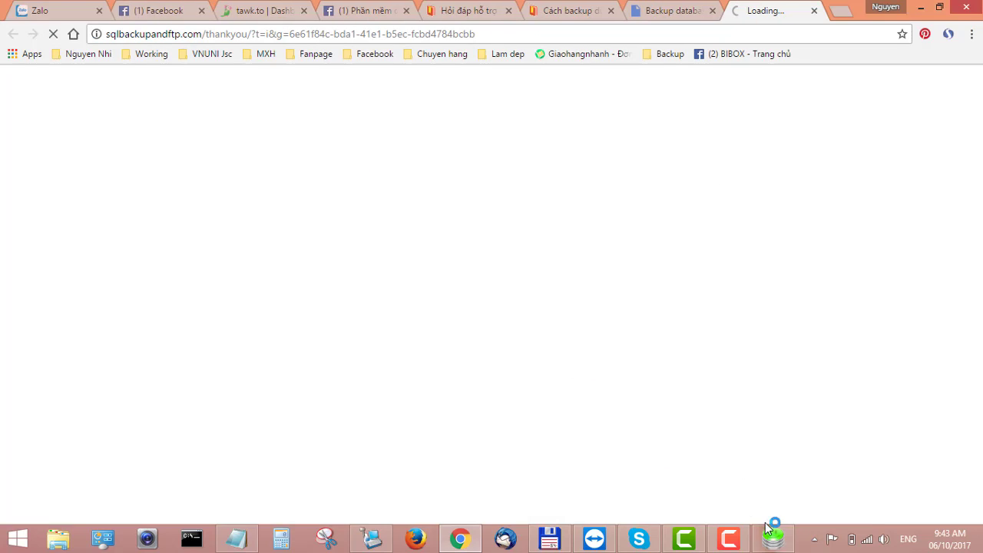
left_click(773, 537)
left_click(586, 382)
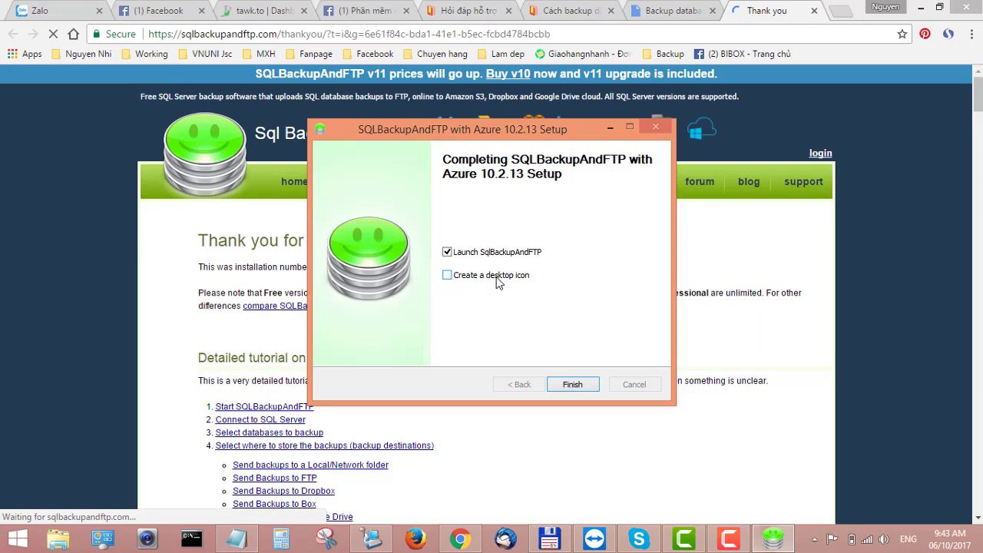
left_click(499, 281)
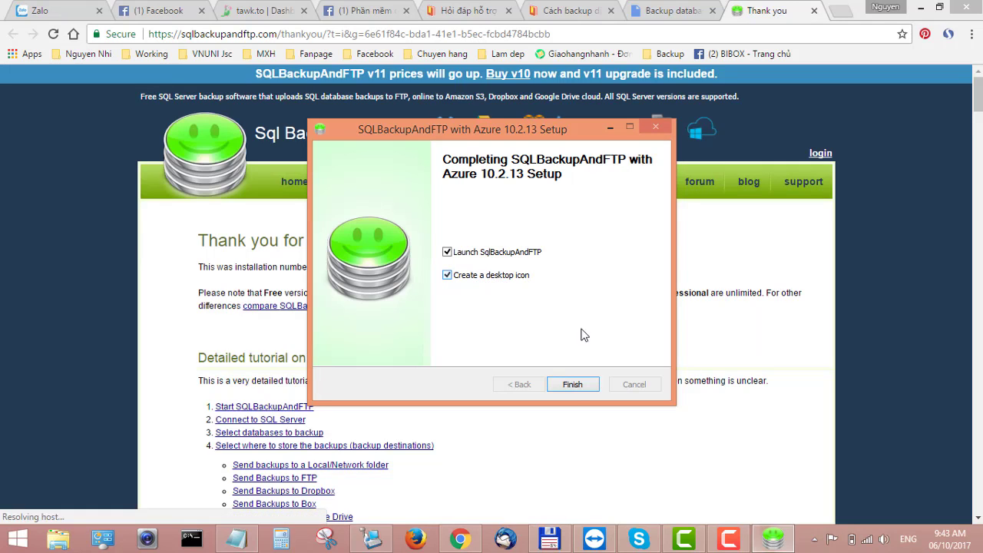
left_click(576, 387)
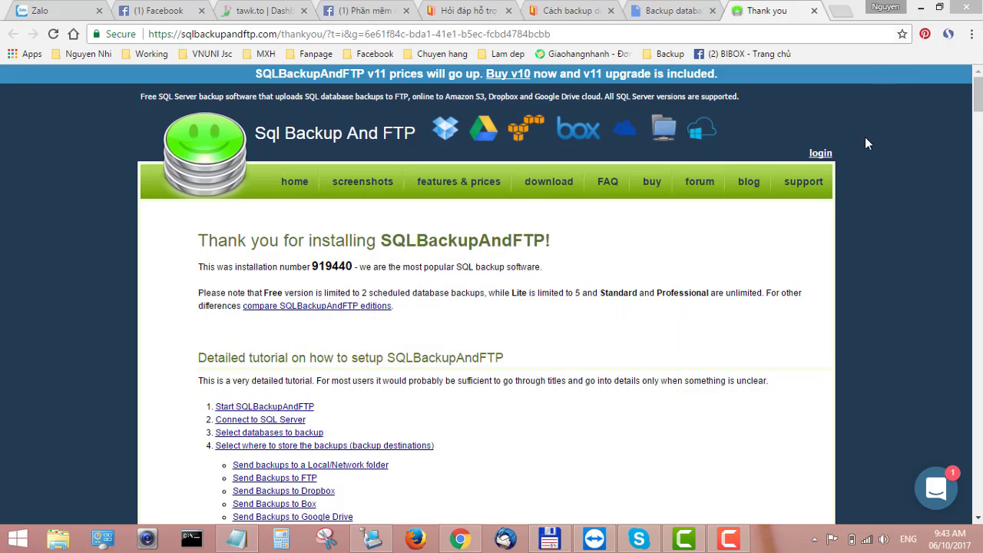
right_click(772, 543)
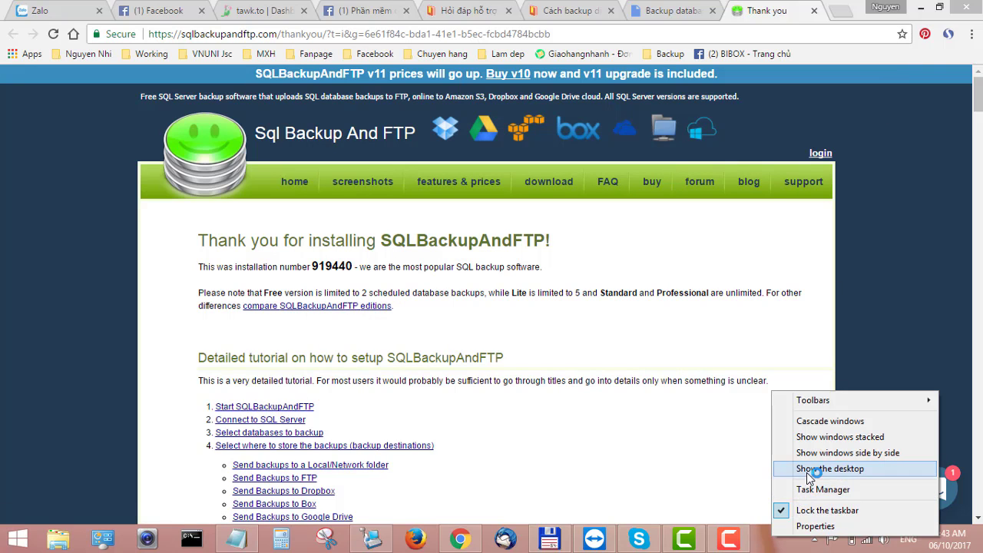
left_click(810, 469)
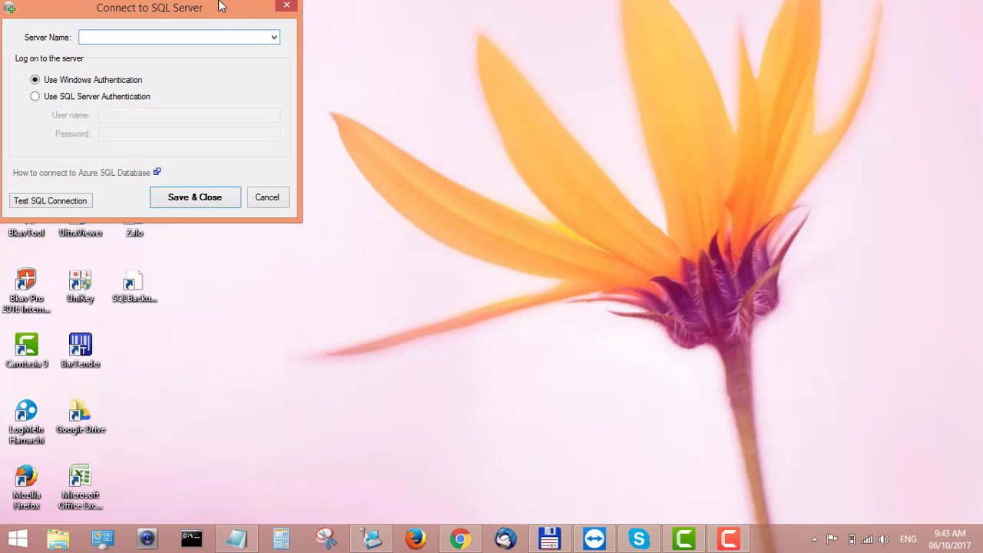
Step: Connect to the SQL server (local)\vnuni using SQL Server Authentication with user name vnuniadmin and the account password
left_click_drag(155, 8, 420, 133)
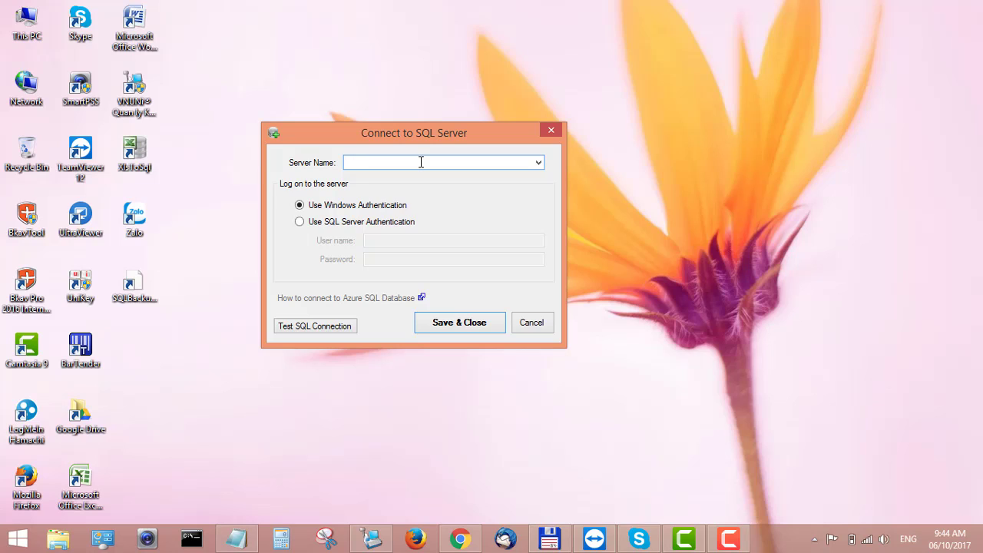
type("(local)\\vnuni")
left_click(356, 225)
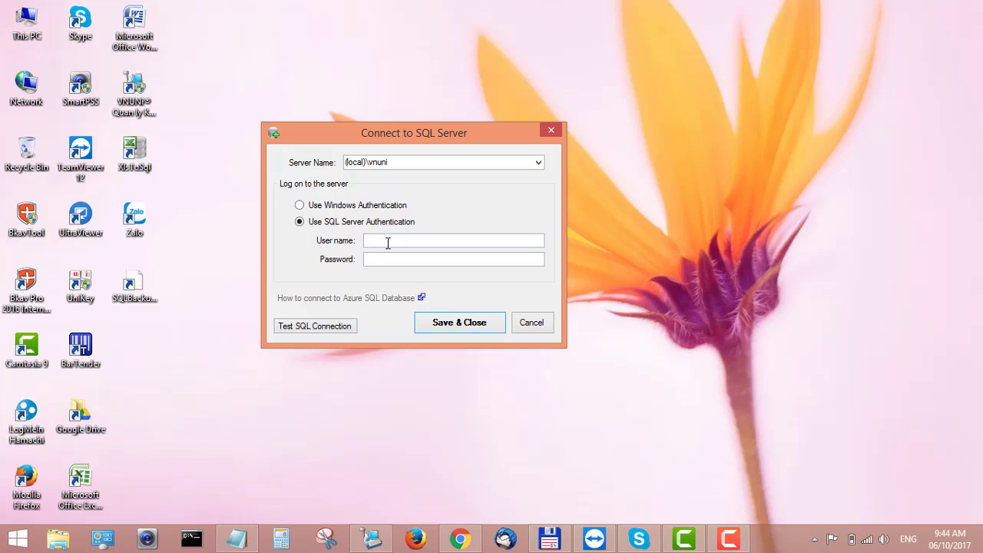
left_click(388, 242)
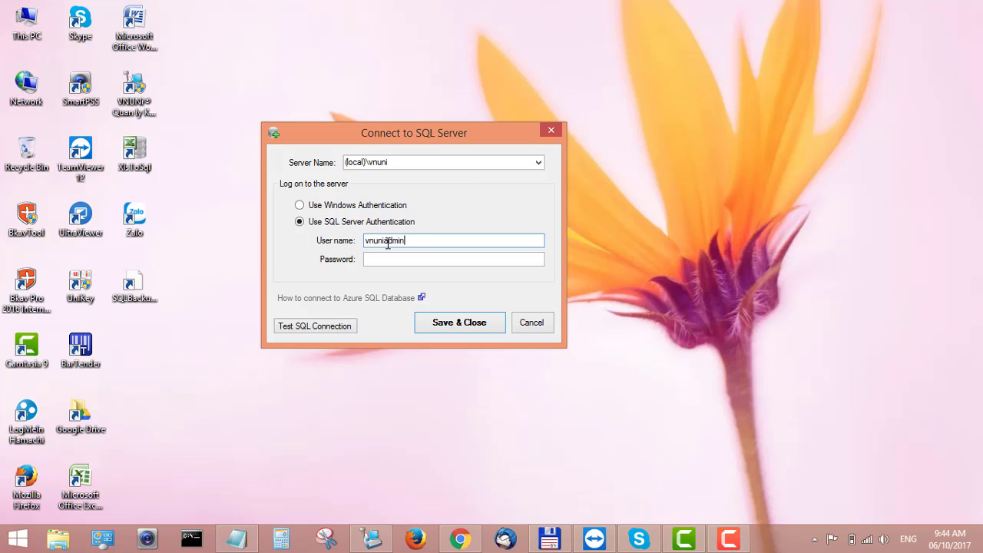
key("Tab")
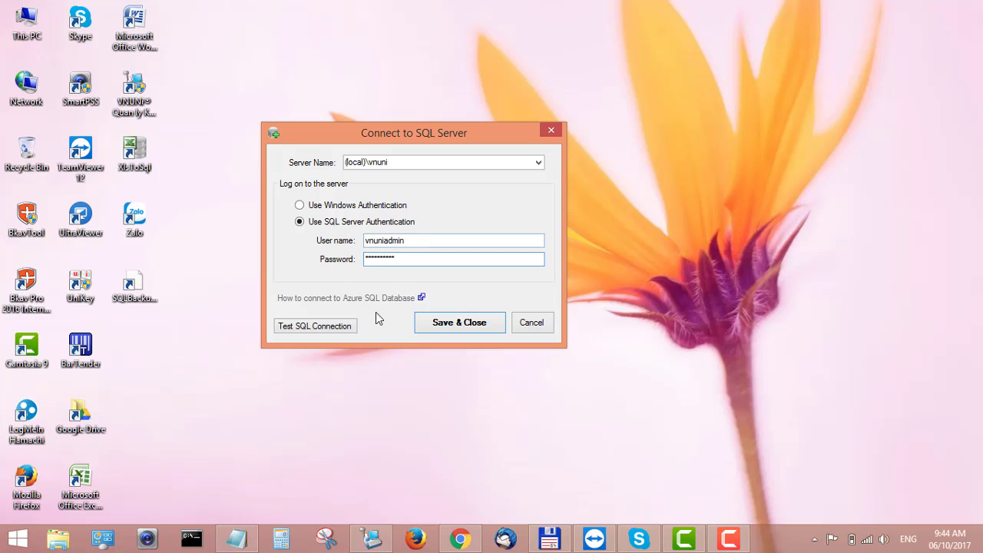
left_click(476, 327)
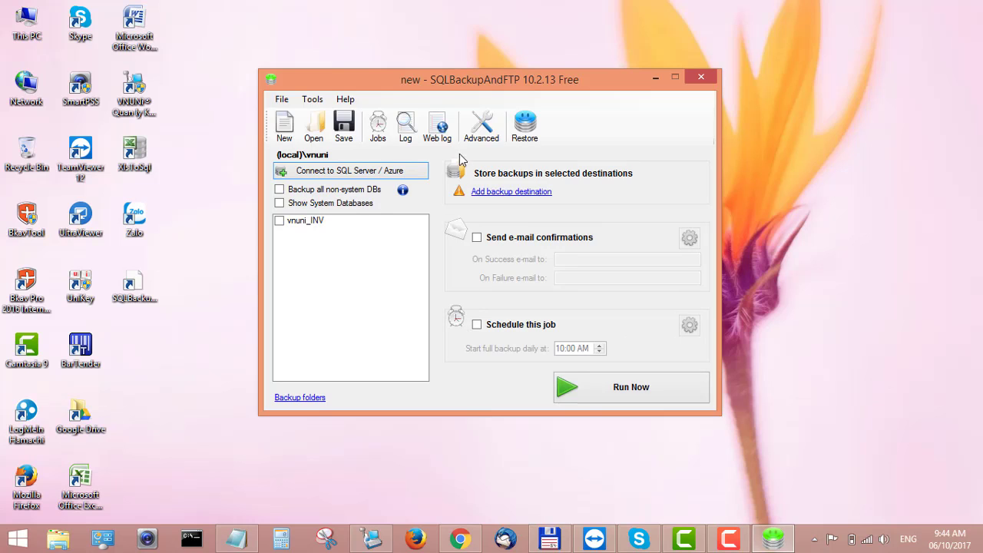
Step: Select the vnuni_INV database for backup
left_click(291, 201)
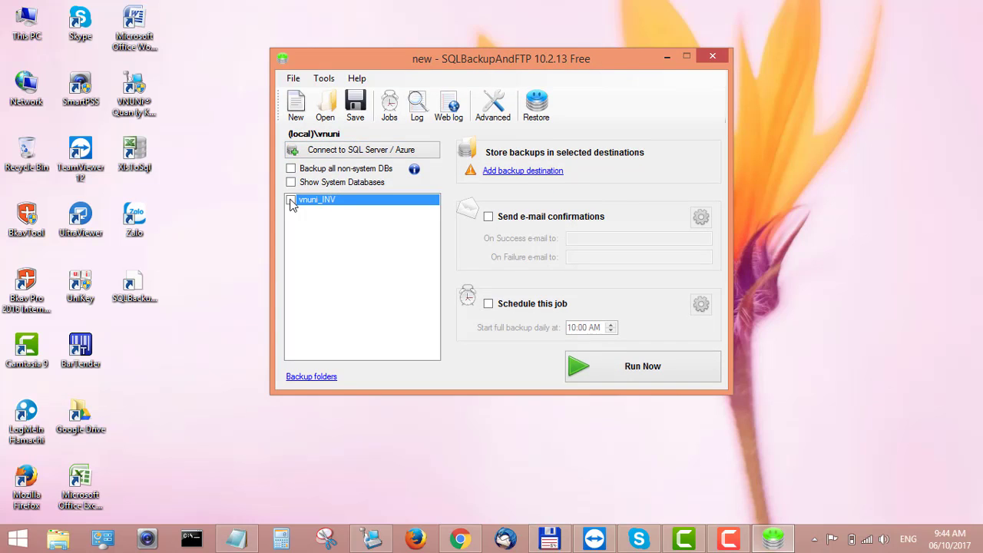
left_click(291, 201)
Step: Upgrade SQLBackupAndFTP by pasting the copied license key as the new key, and minimize the browser window that opens
left_click(357, 79)
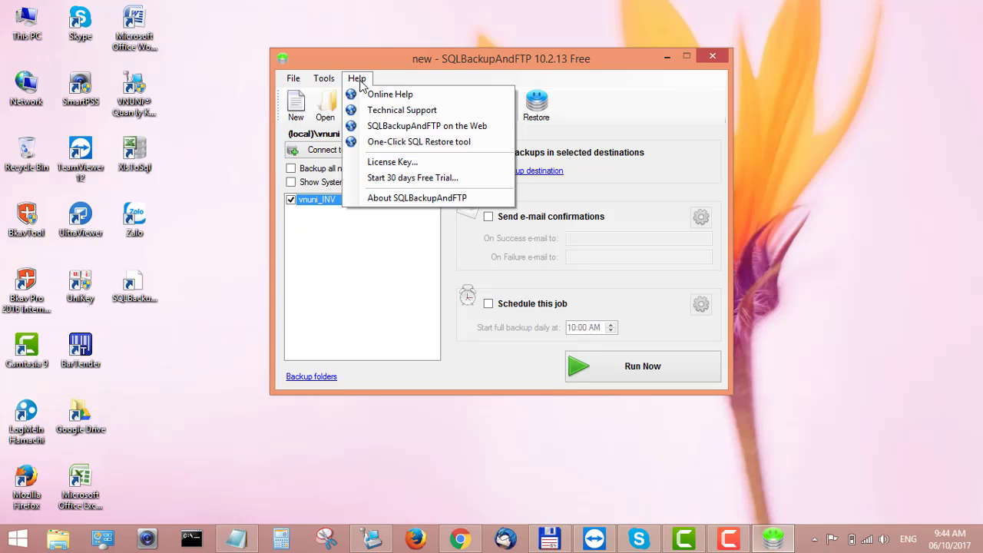
left_click(392, 162)
right_click(520, 273)
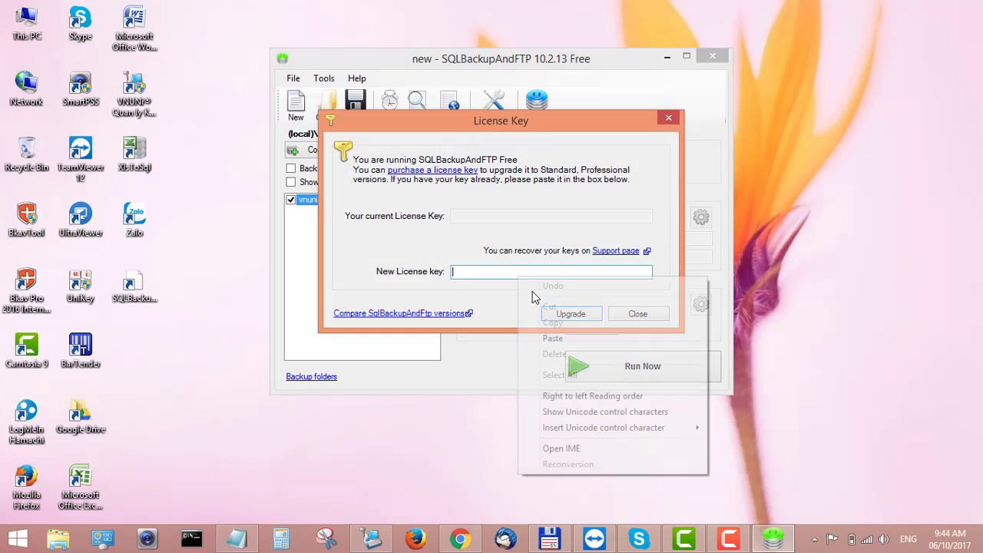
left_click(553, 338)
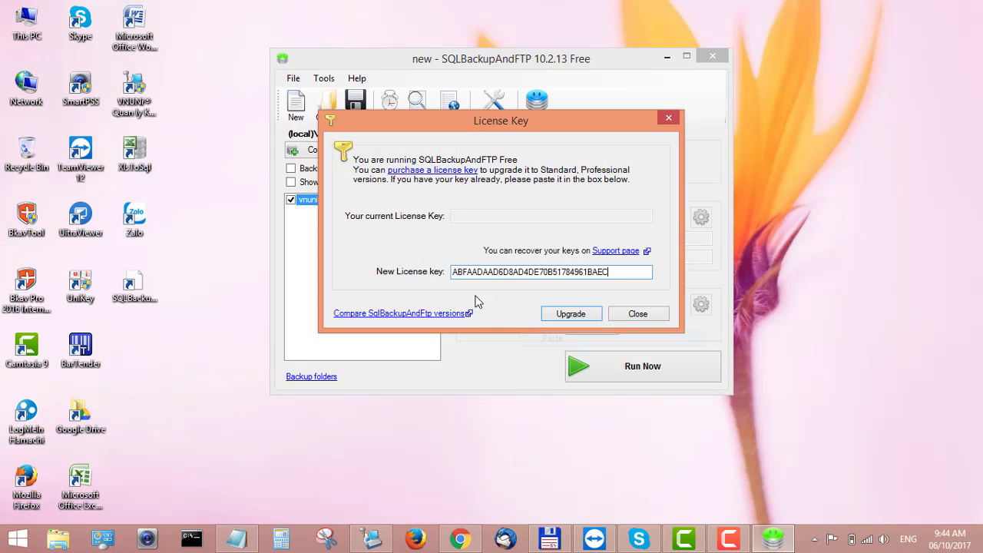
left_click(590, 320)
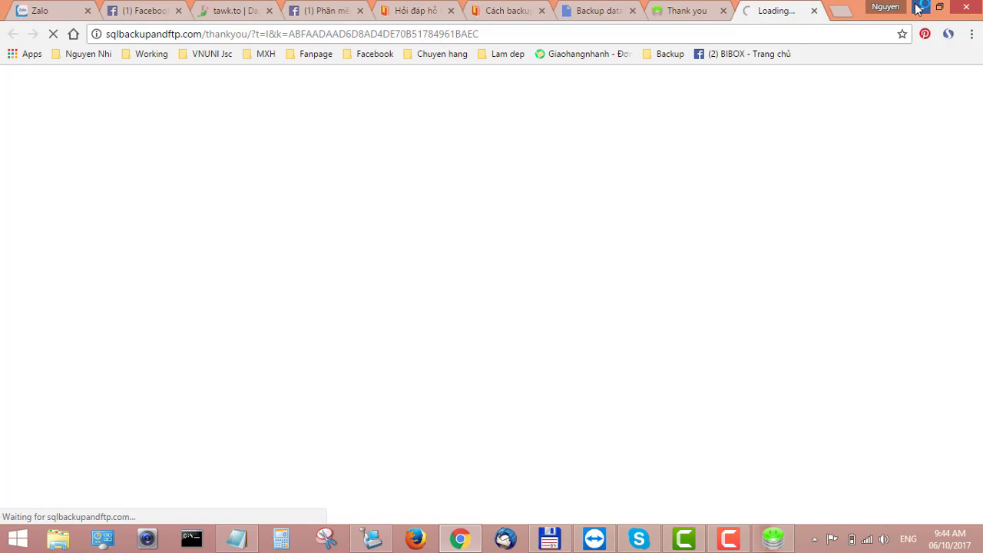
left_click(918, 8)
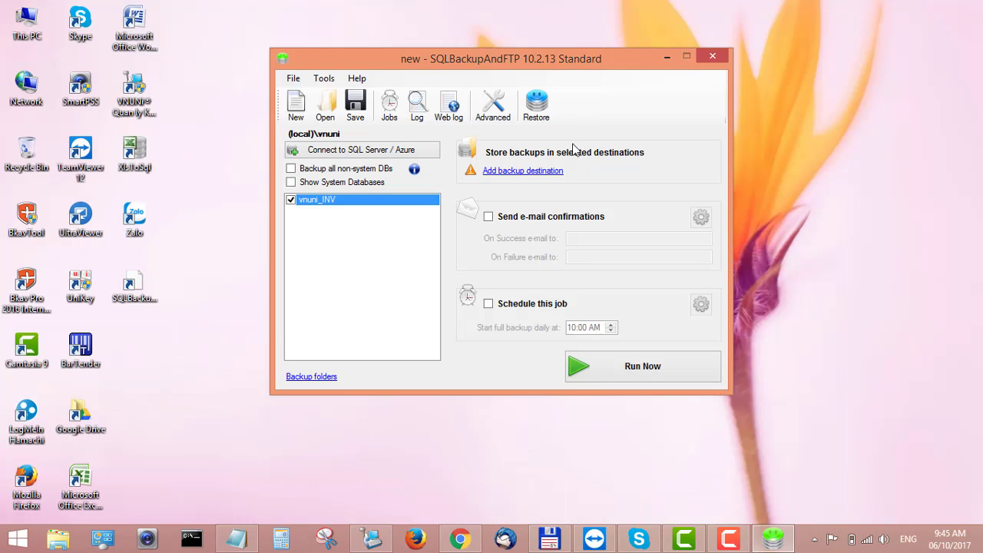
Step: Add a local/network folder as backup destination with auto delete after 0 months and 2 days
left_click(537, 171)
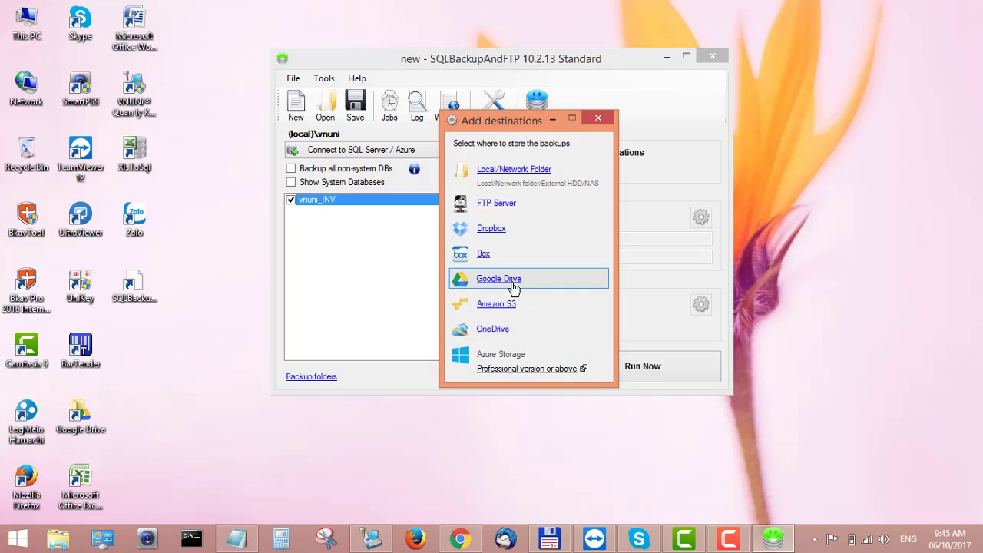
left_click(597, 118)
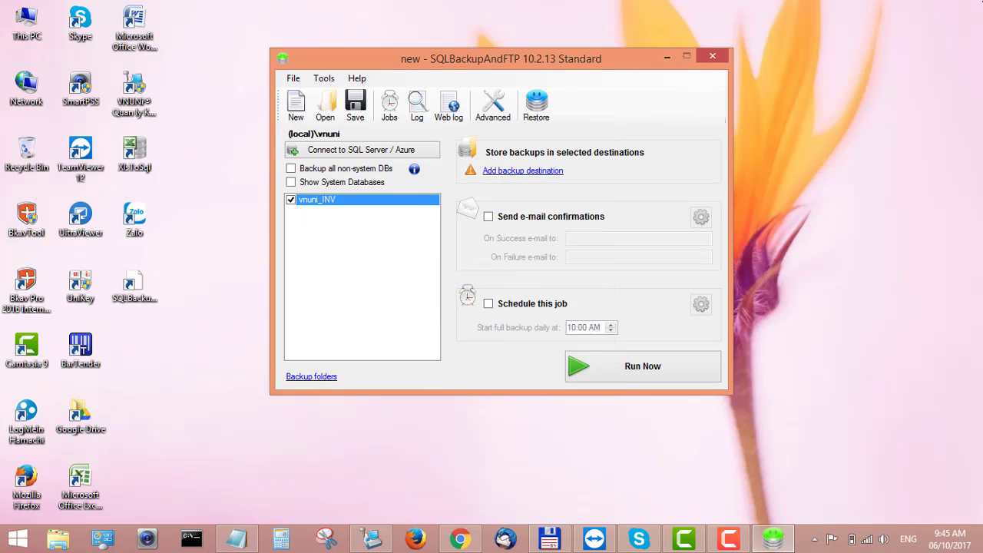
left_click(522, 174)
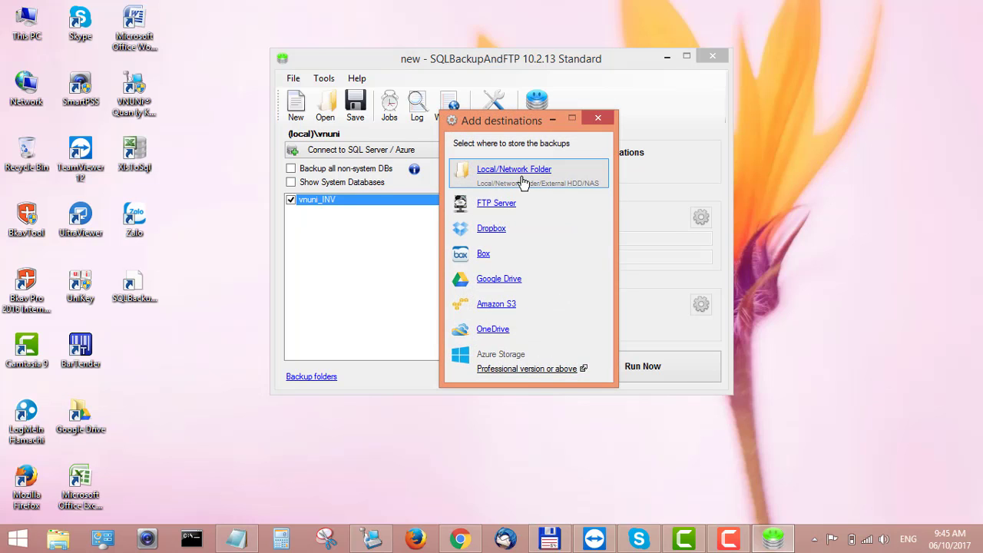
left_click(522, 181)
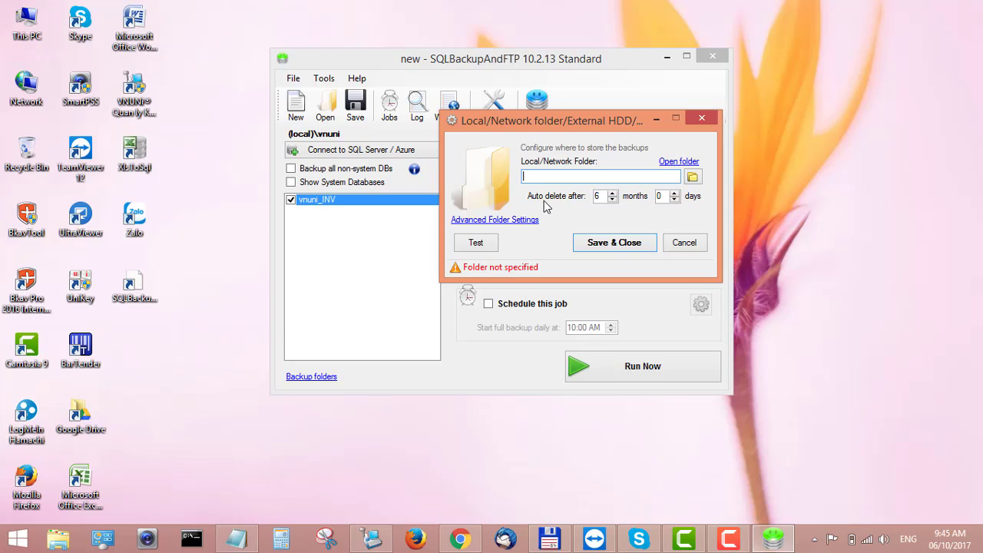
double_click(589, 195)
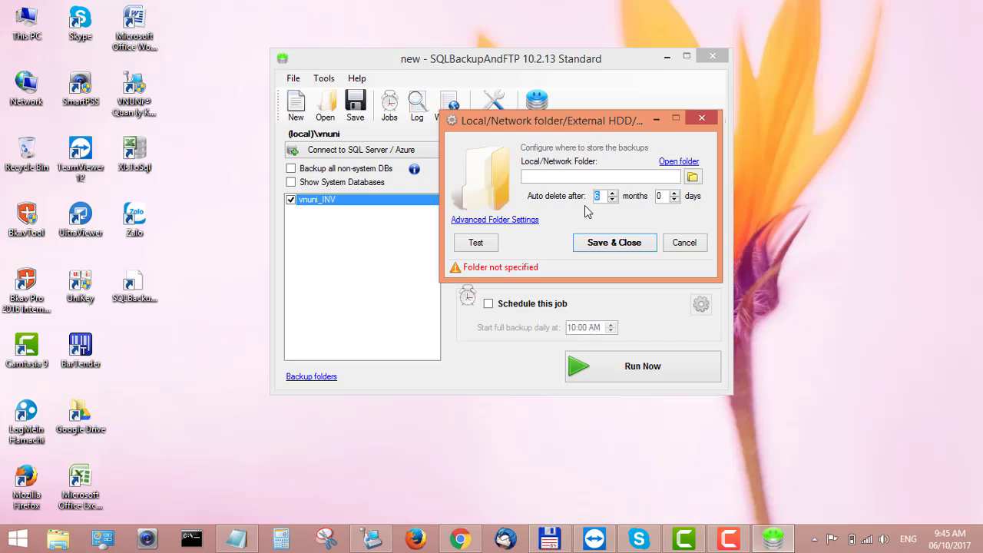
type("0")
key("Tab")
type("2")
left_click(658, 197)
type("2")
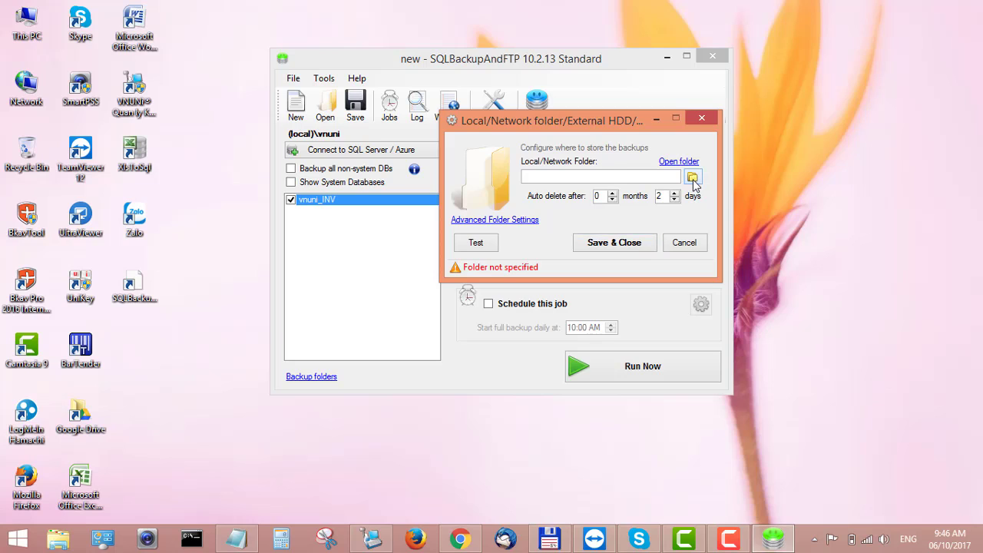
Step: Browse for the backup folder and expand the DATA (E:) drive
left_click(692, 177)
left_click(432, 246)
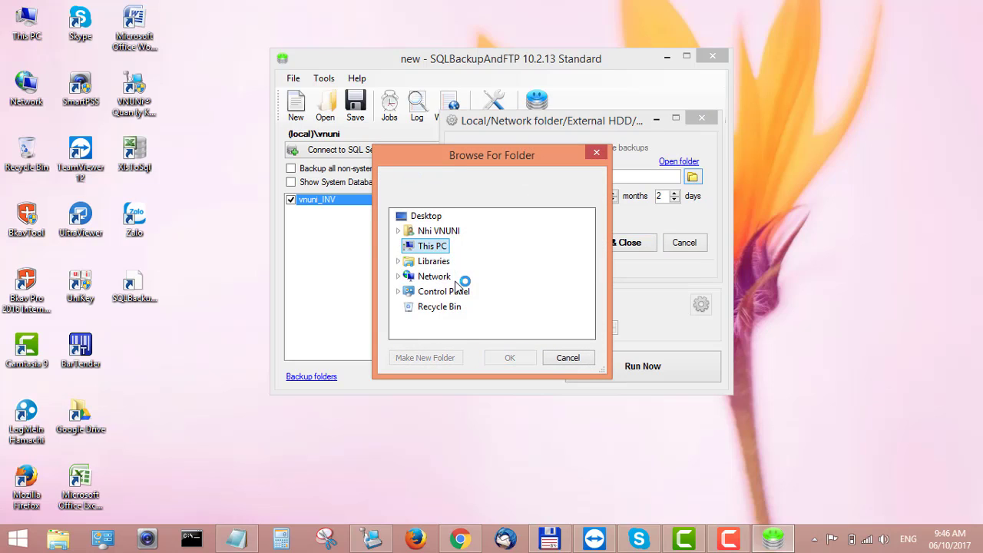
scroll(457, 281, "down", 1)
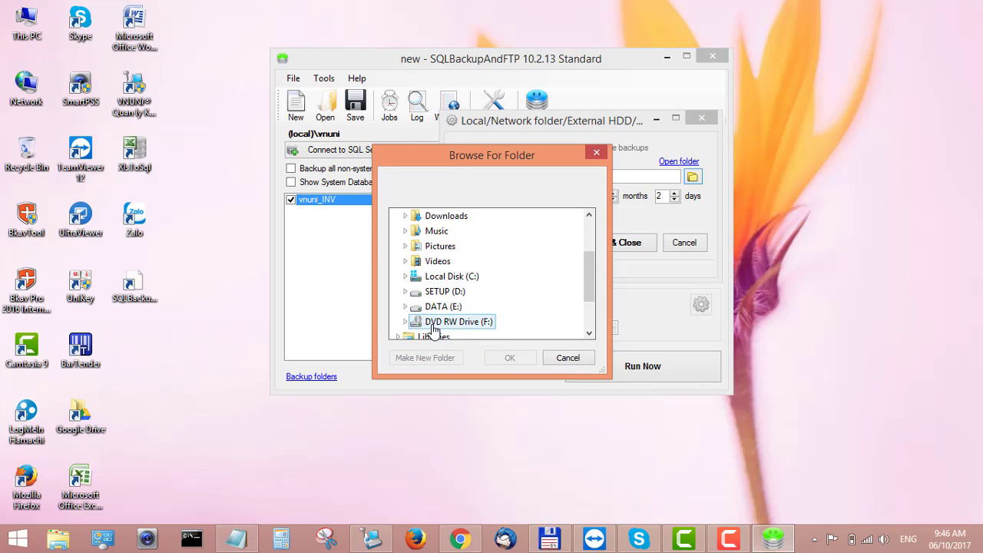
left_click(459, 294)
double_click(459, 296)
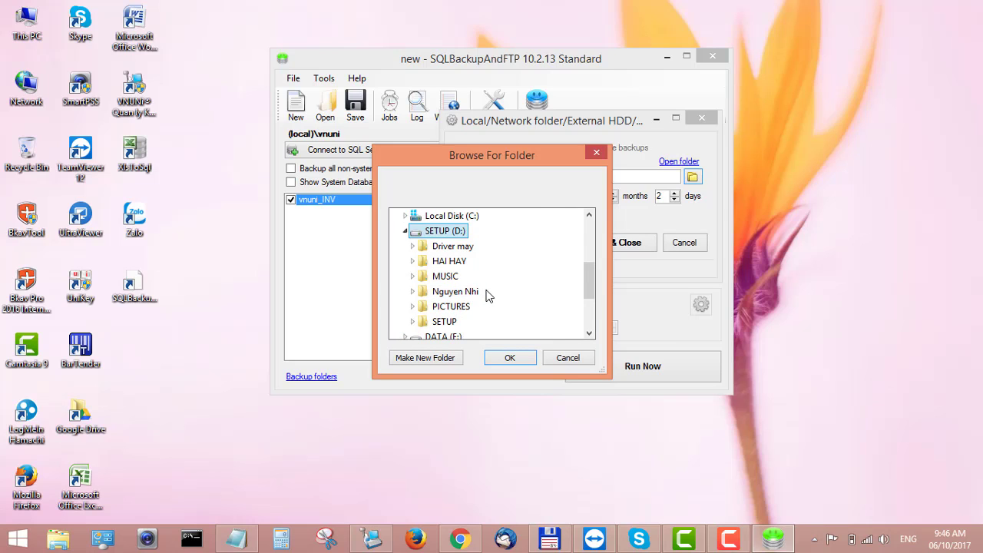
scroll(485, 297, "down", 1)
scroll(467, 291, "down", 1)
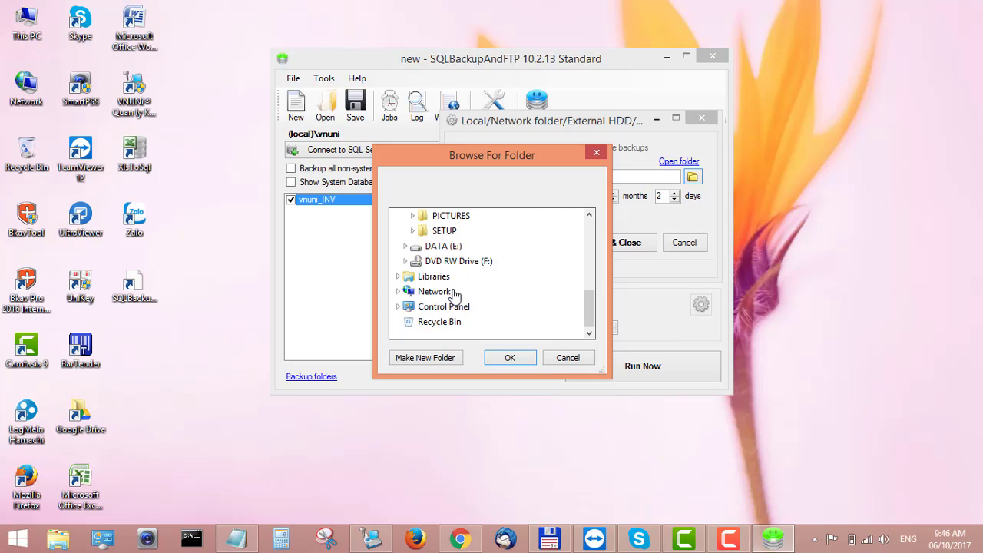
left_click(464, 245)
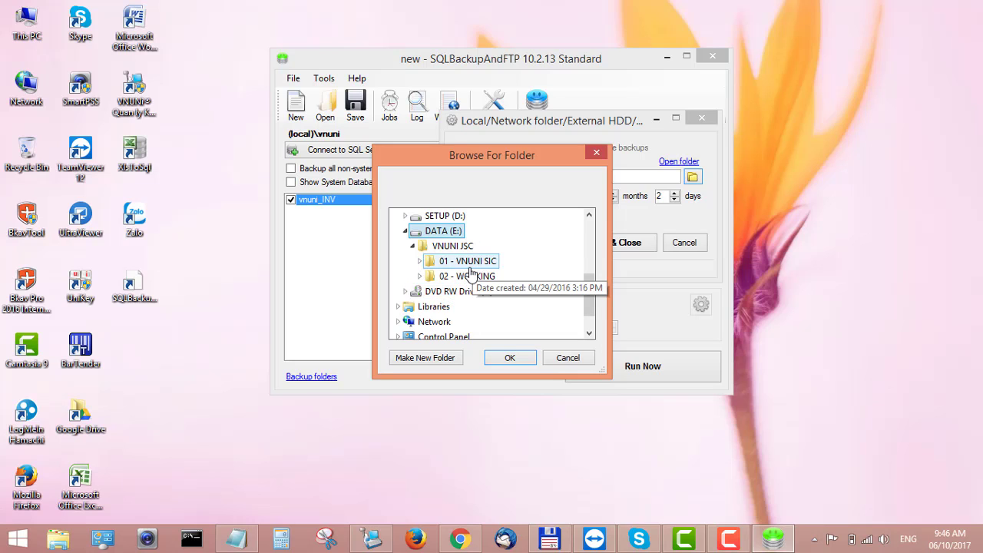
Step: Select the Data folder inside 02 - WORKING\12 - VNUNI SIC as the parent for the backup folder
double_click(468, 276)
left_click(471, 279)
scroll(471, 280, "down", 1)
scroll(472, 281, "up", 1)
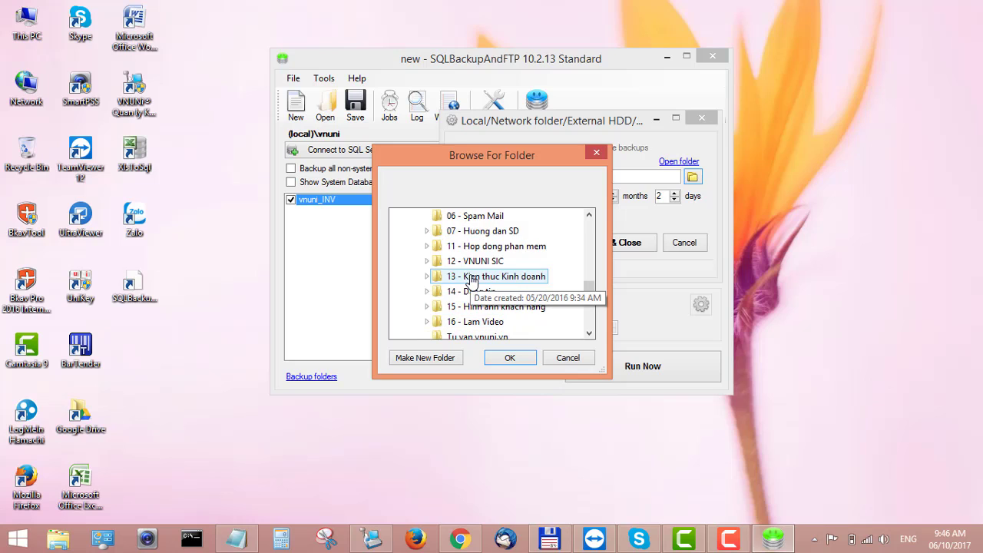
double_click(484, 263)
scroll(485, 267, "down", 1)
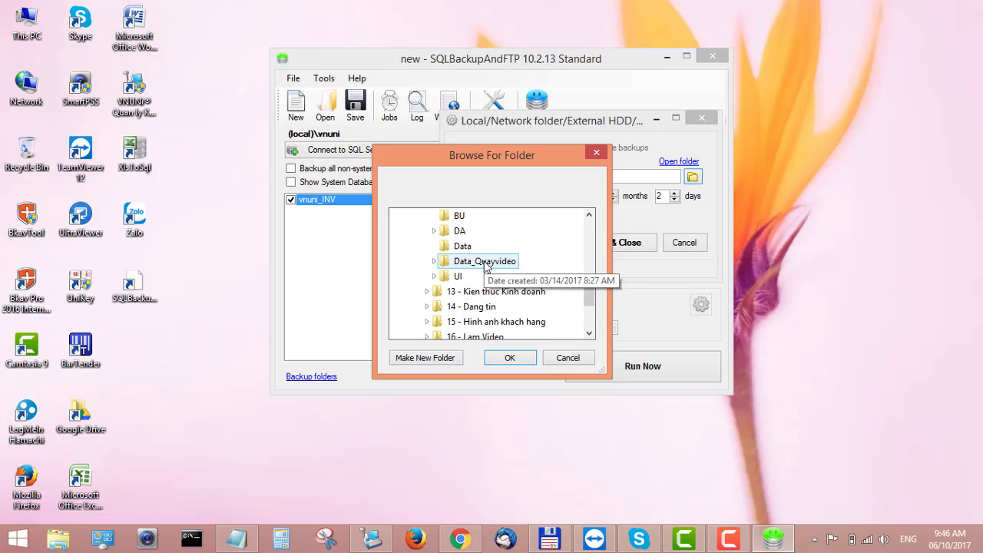
left_click(462, 266)
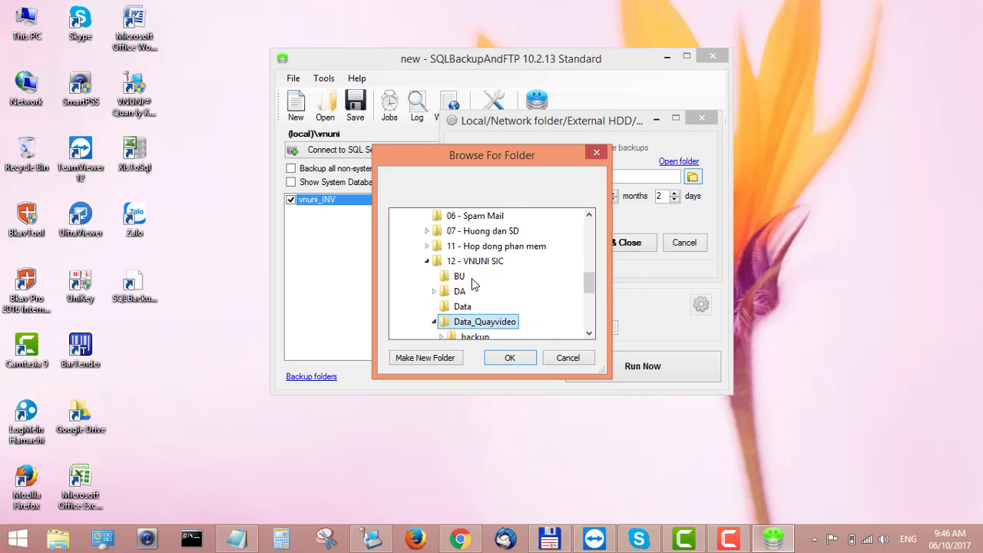
double_click(488, 322)
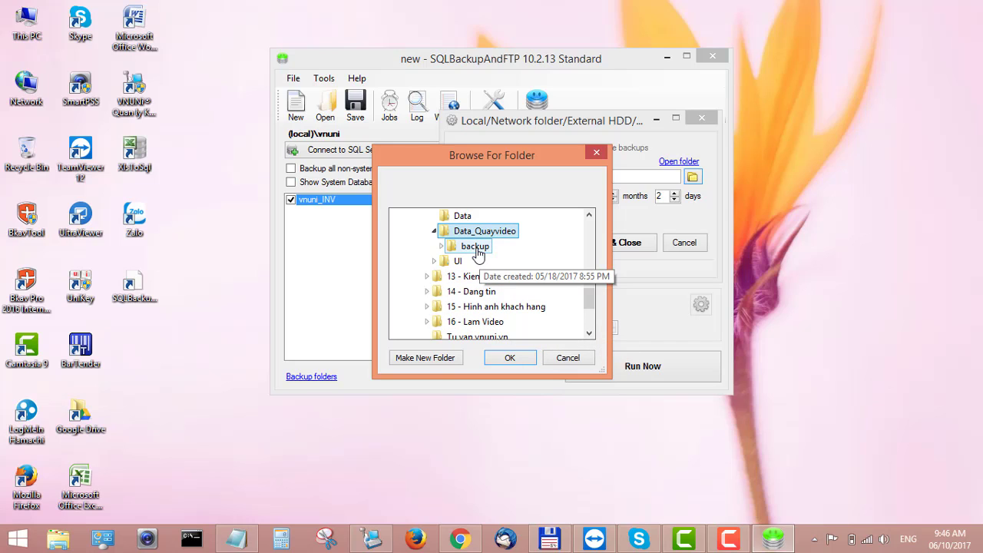
left_click(434, 231)
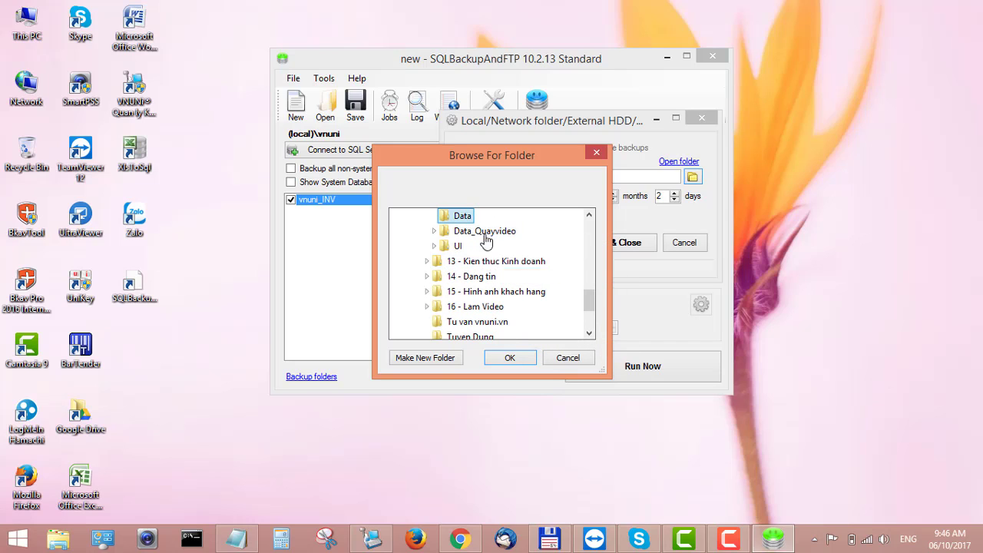
left_click(463, 219)
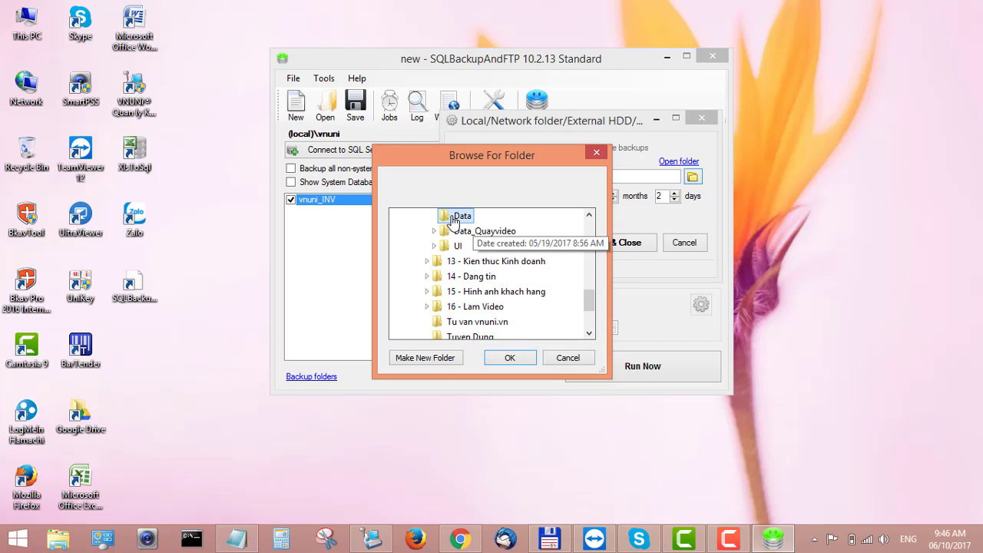
Step: Create a new folder BackupVNUNI inside Data, choose it as the backup folder, and save the local destination
left_click(421, 362)
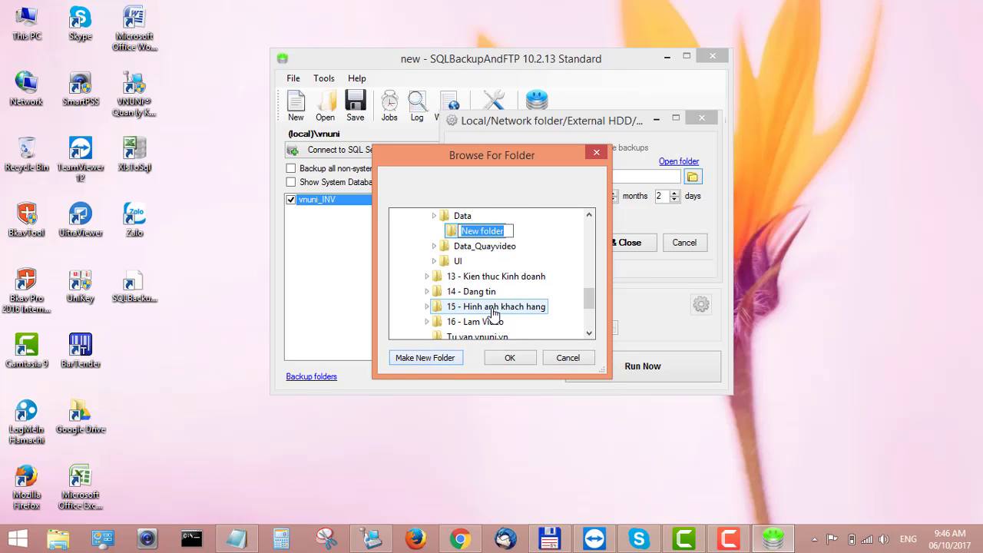
type("BackupVNUNI")
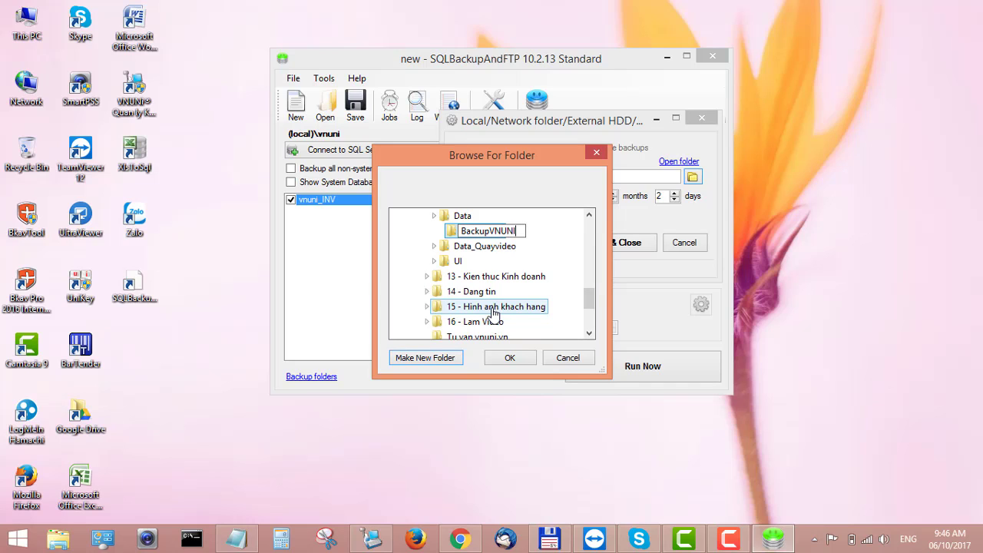
key("Return")
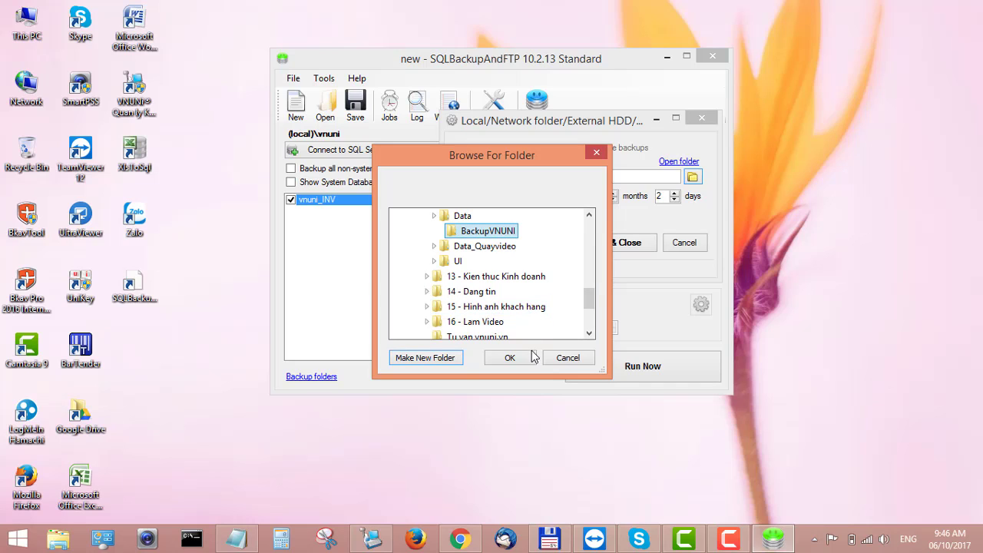
left_click(529, 361)
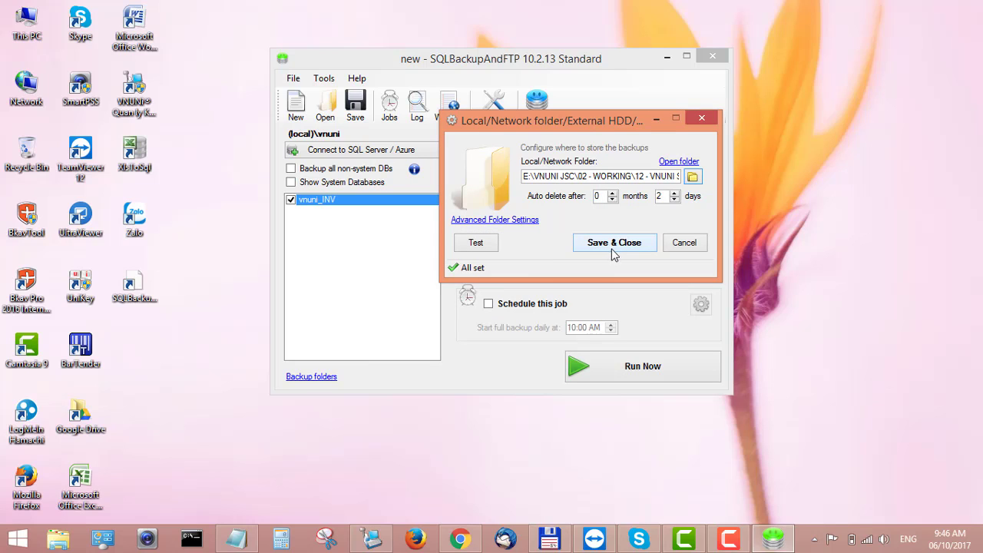
left_click(616, 254)
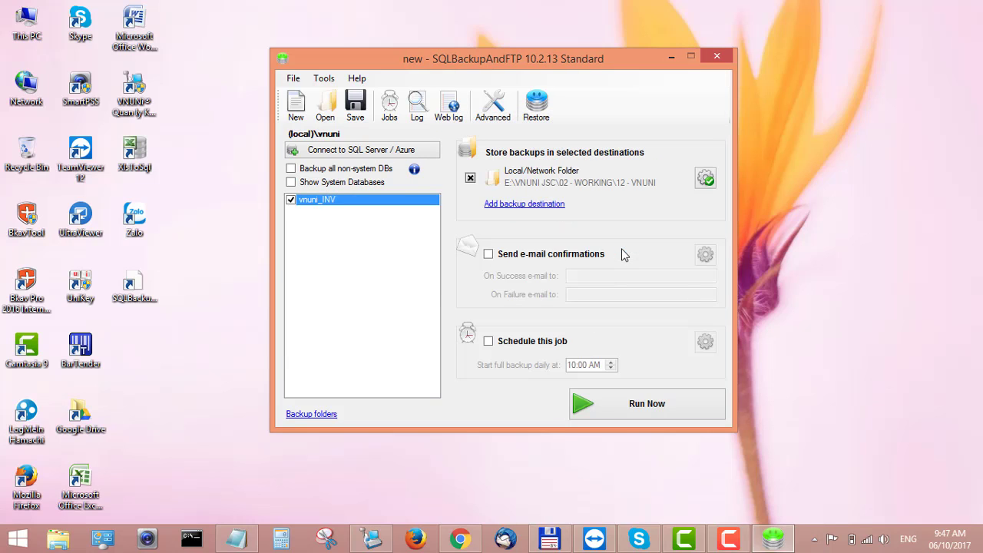
Step: Add a Google Drive backup destination and start its authorization in the browser
left_click(509, 205)
left_click(596, 140)
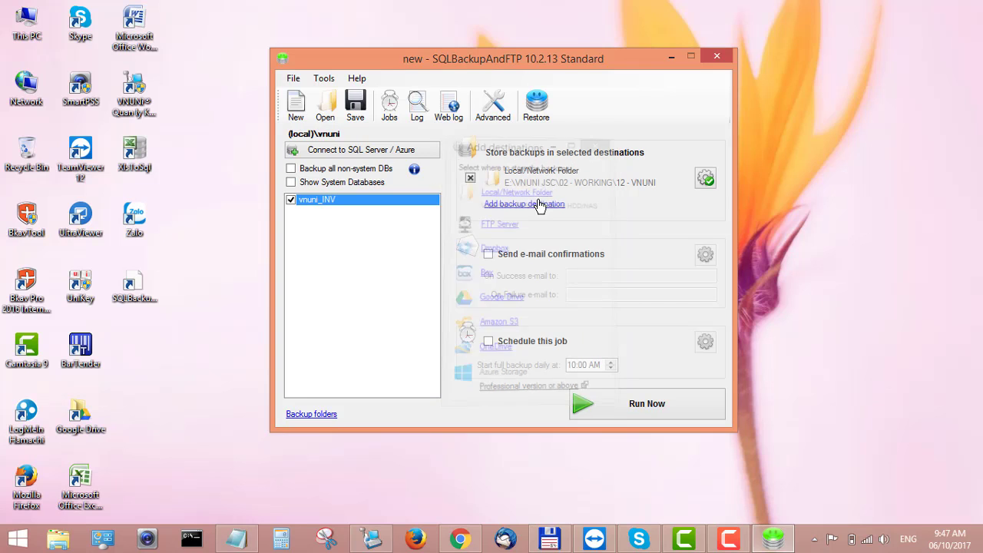
left_click(537, 205)
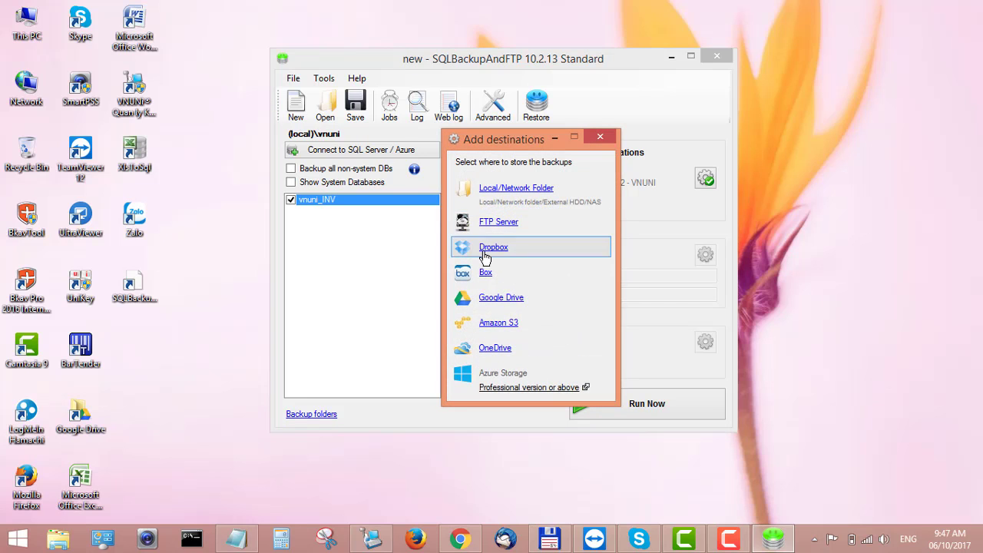
left_click(489, 306)
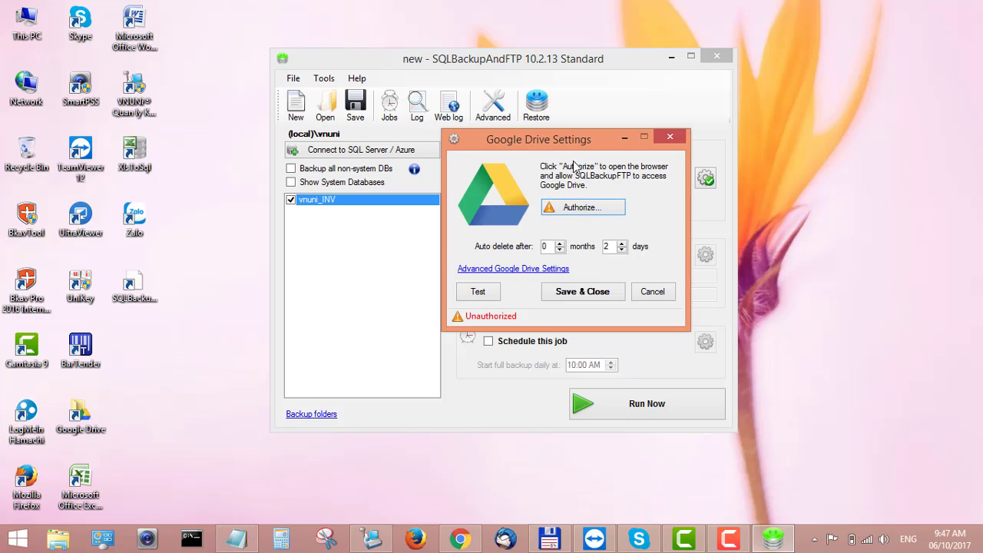
left_click_drag(582, 147, 530, 181)
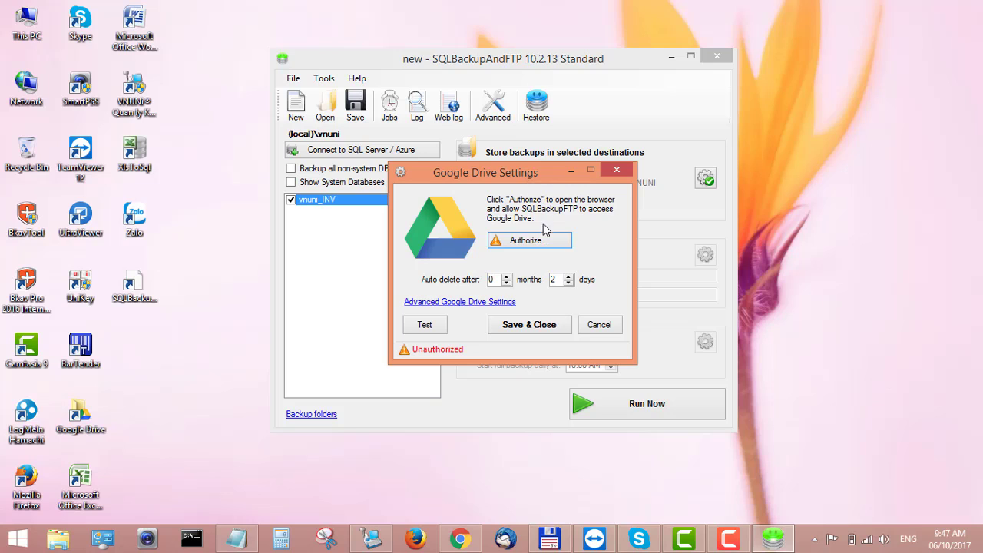
left_click(536, 247)
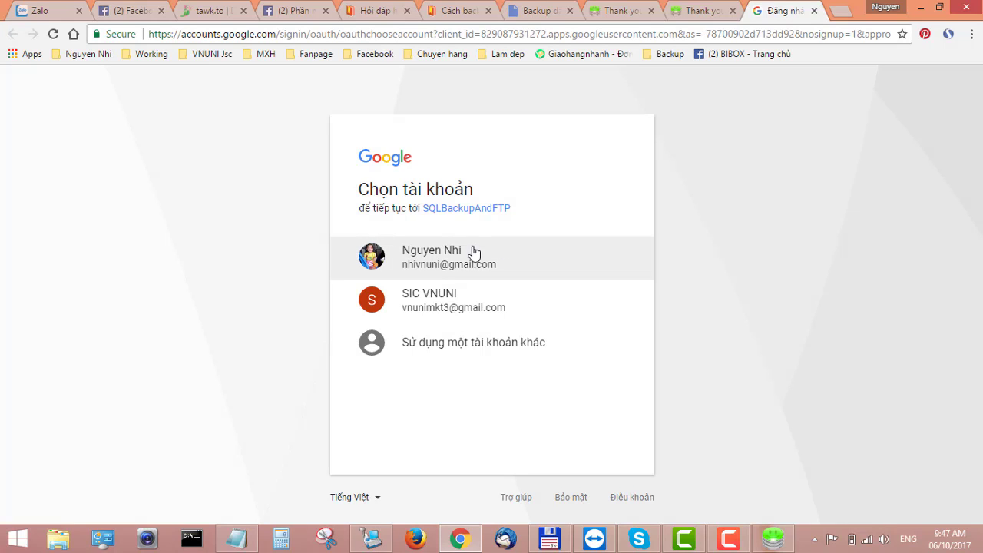
Step: Choose the first listed Google account and allow SQLBackupAndFTP to view and manage its Google Drive files
left_click(425, 269)
left_click(425, 269)
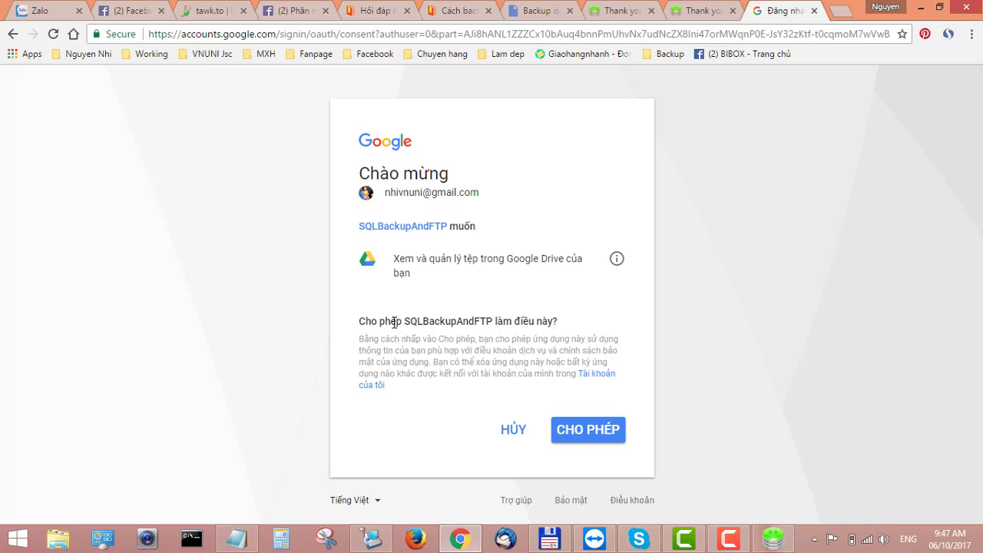
left_click_drag(396, 321, 431, 324)
left_click(584, 431)
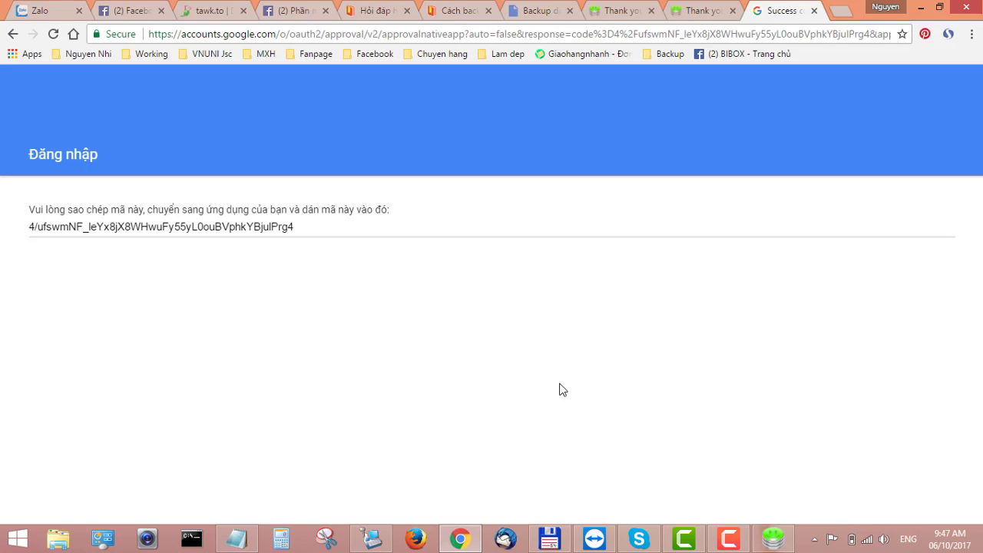
Step: Copy the Google authorization code from the browser, switch to SQLBackupAndFTP, paste it into the Authorization Code field and confirm
left_click(277, 230)
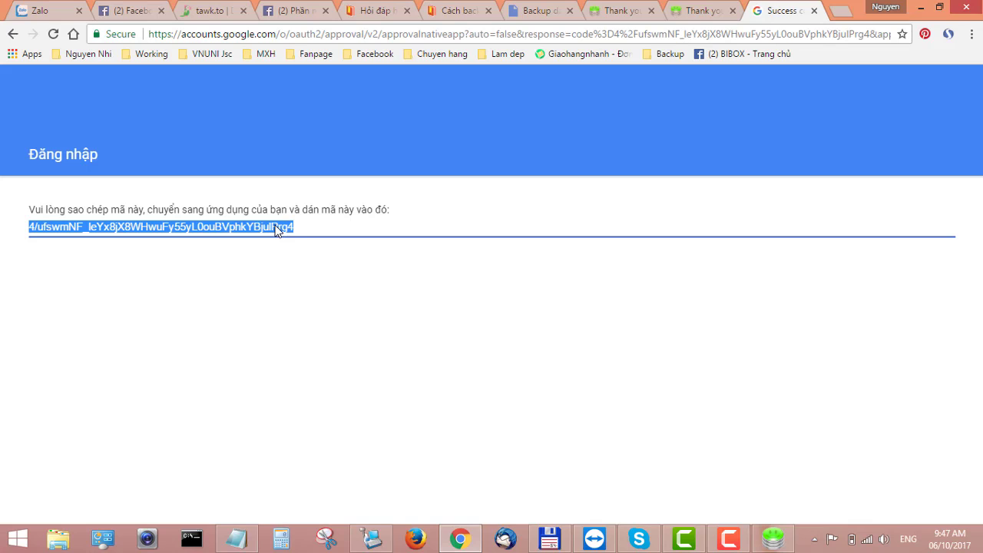
right_click(238, 228)
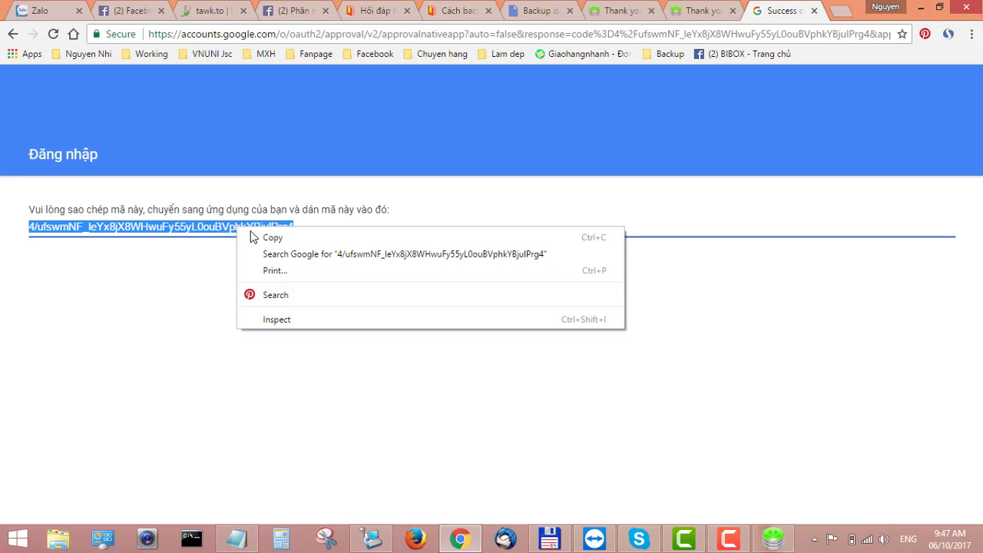
left_click(270, 237)
left_click(775, 538)
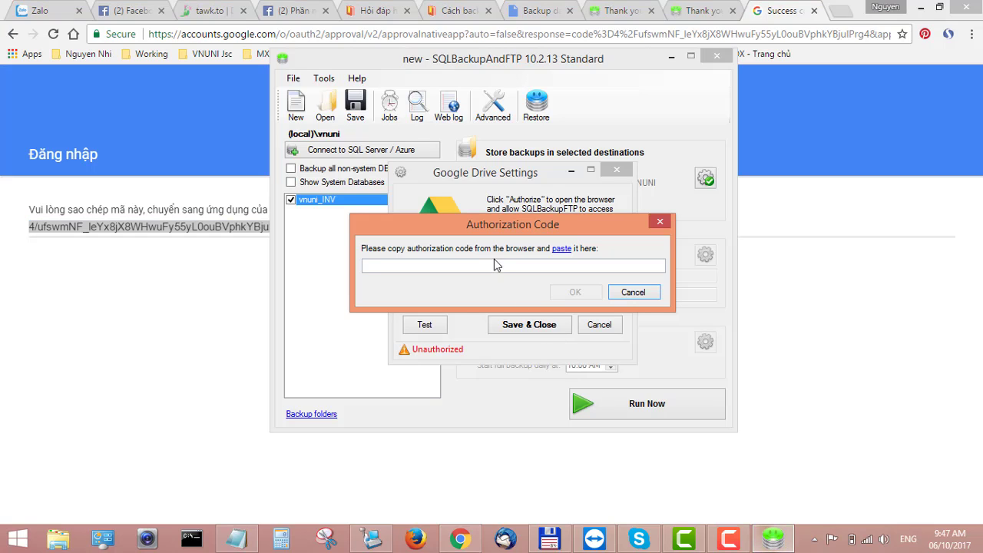
left_click_drag(490, 225, 405, 318)
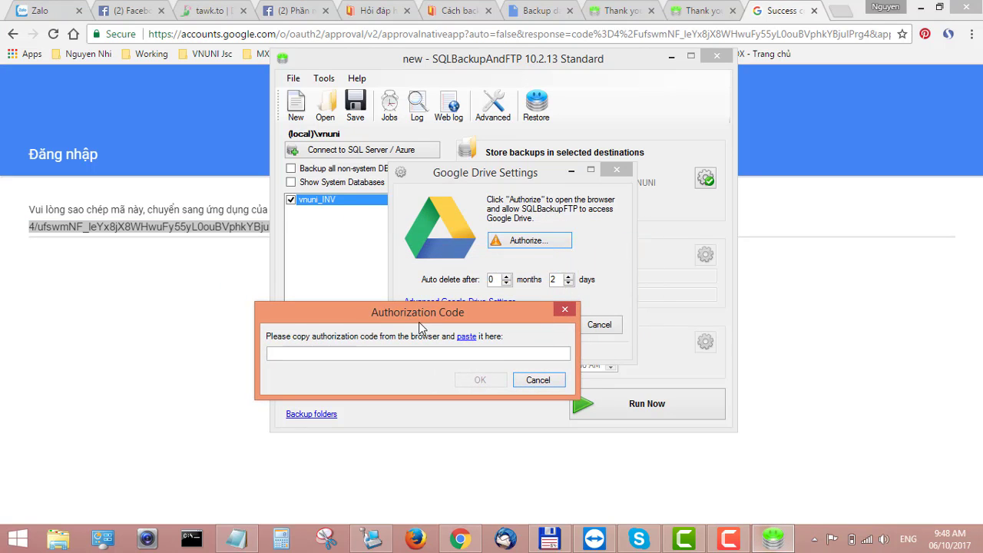
left_click(403, 353)
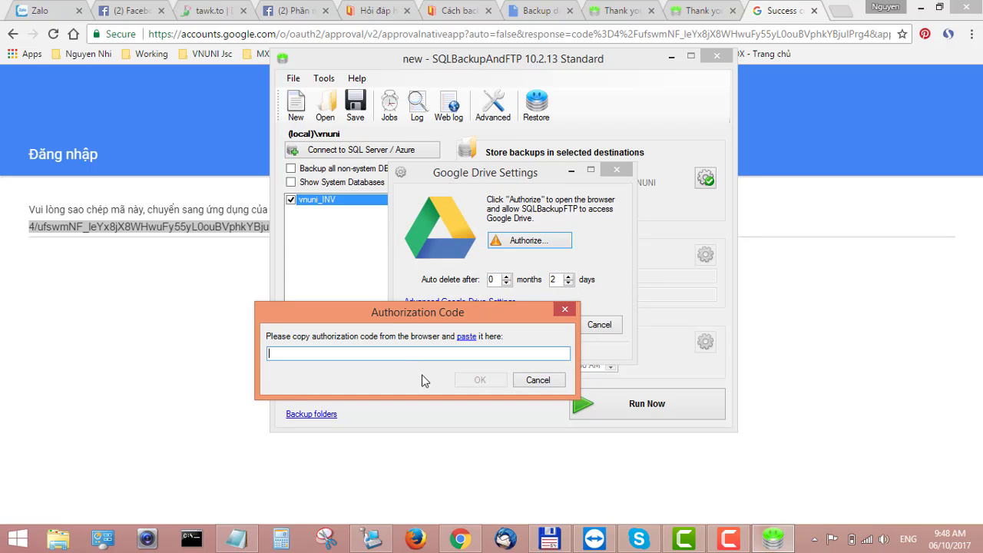
right_click(361, 353)
left_click(380, 217)
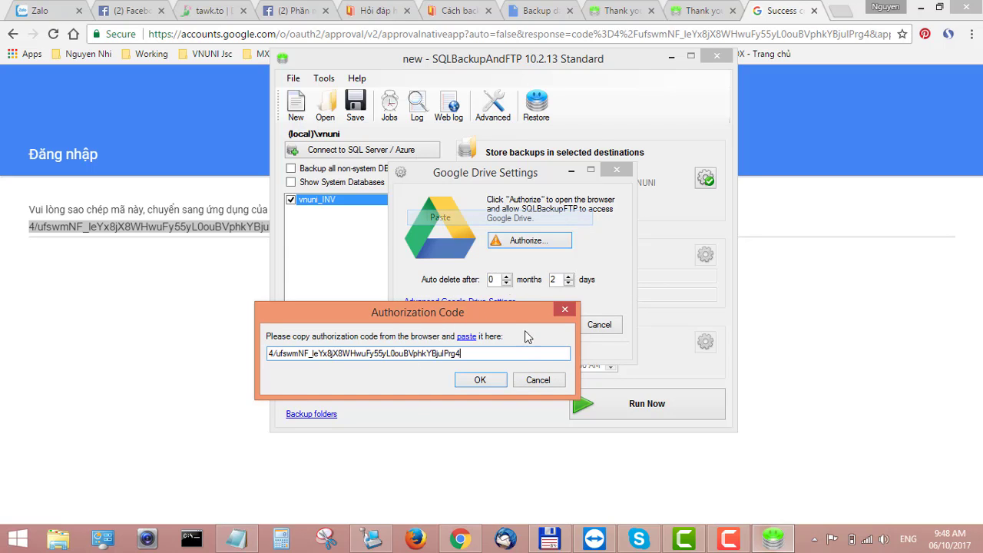
left_click(491, 378)
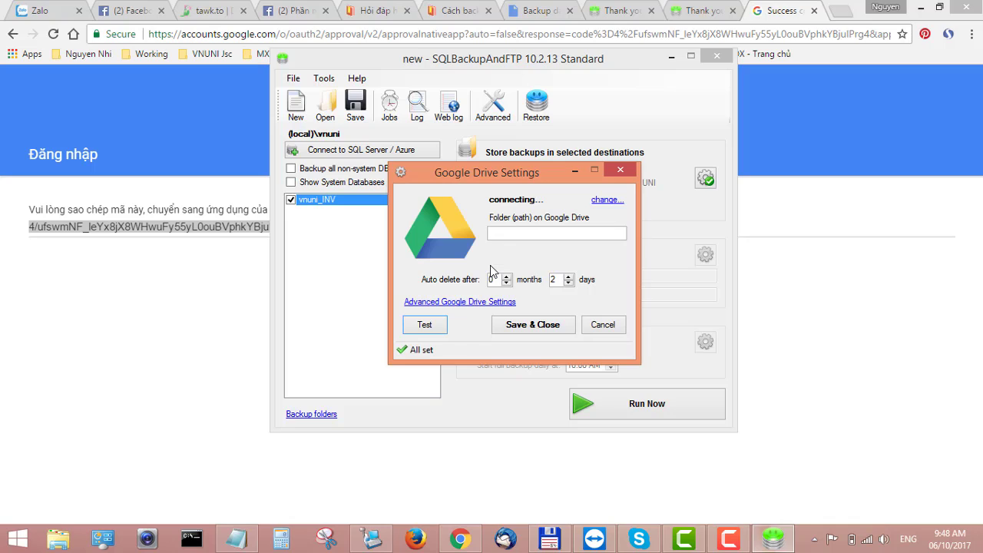
Step: Set the Google Drive folder path to BackupVNUNI and save the Google Drive destination
left_click(516, 232)
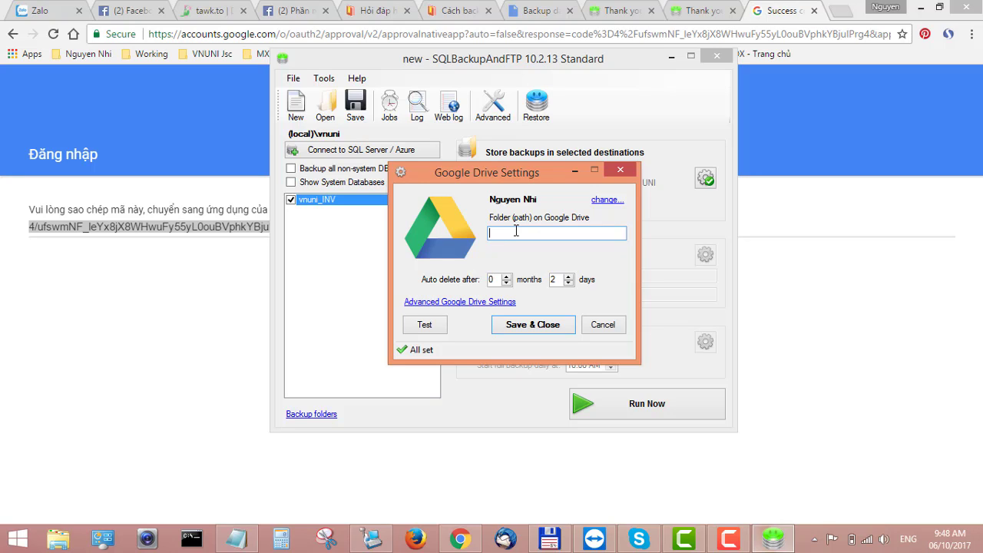
type("V")
key("BackSpace")
type("Bá")
key("BackSpace")
type("ackupVNUNI")
left_click(535, 326)
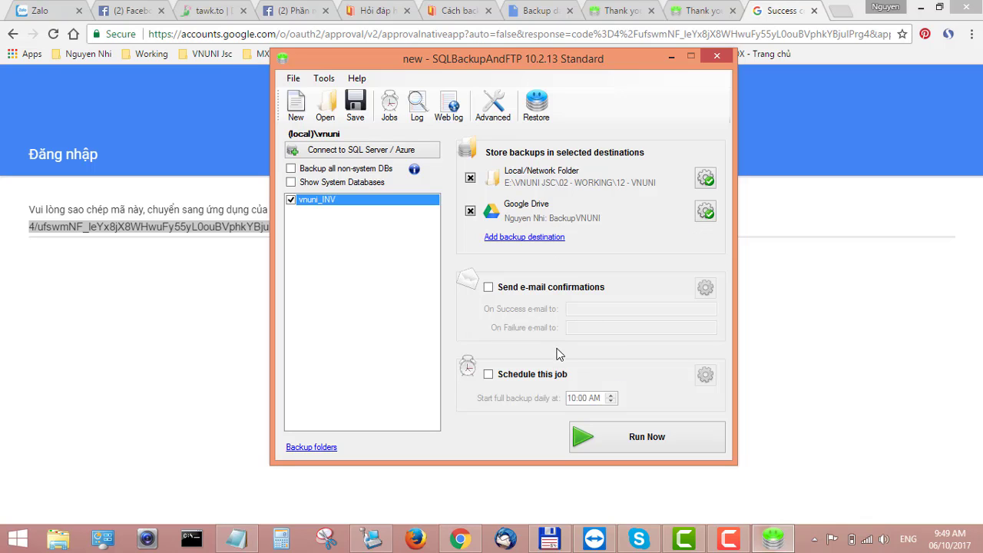
Step: Enable scheduling for this job and set the full backup to run every 6 hours in the advanced schedule
left_click(522, 375)
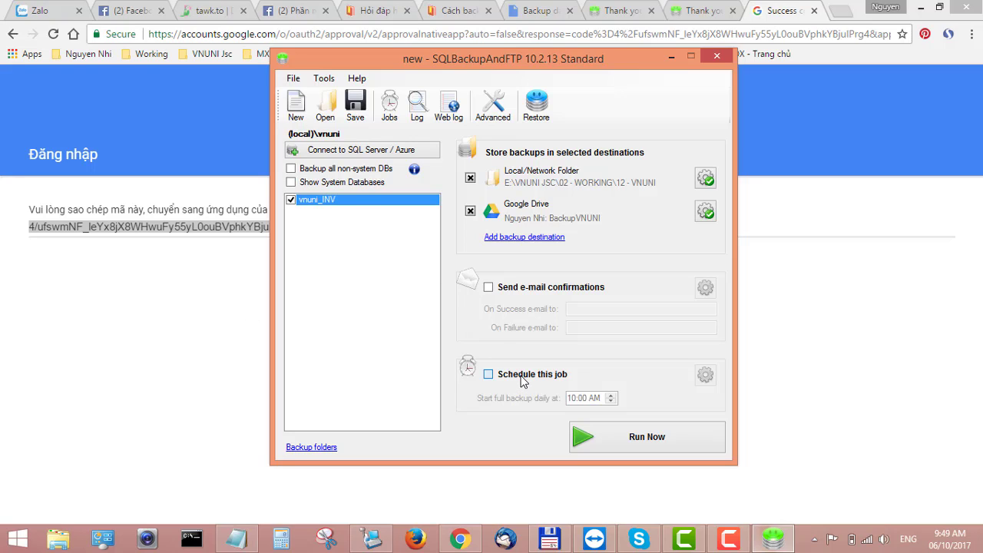
left_click(705, 375)
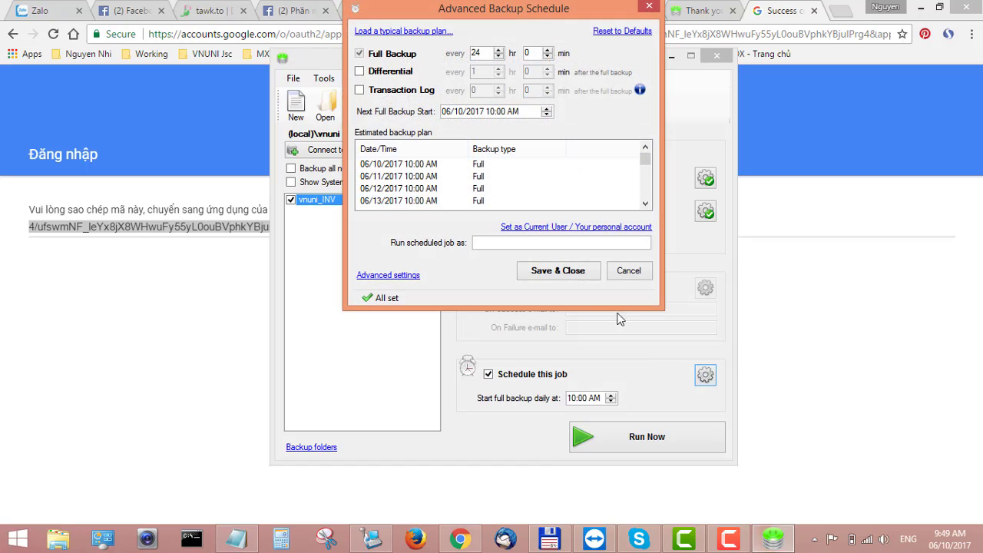
left_click_drag(495, 12, 507, 171)
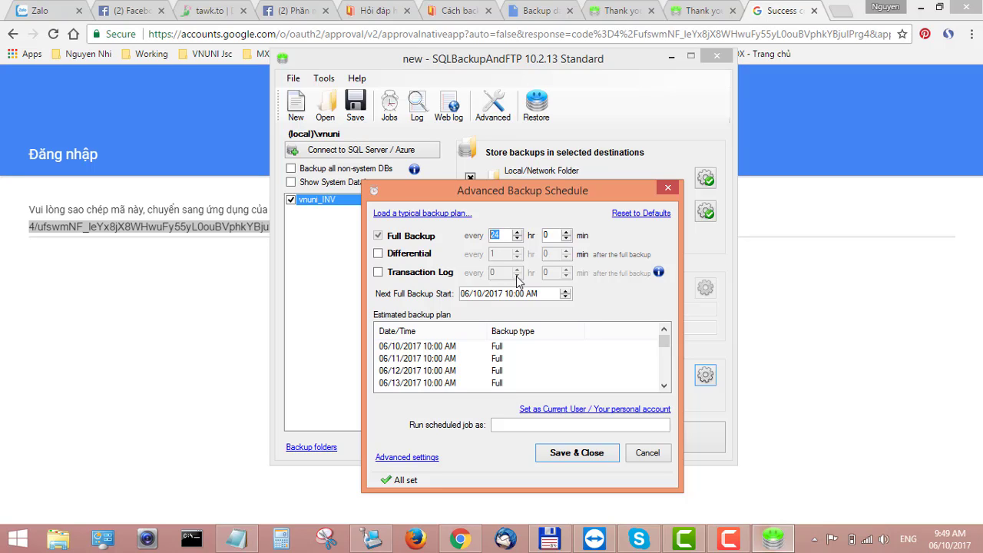
type("6")
double_click(491, 235)
Step: Review the dates and times in the estimated backup plan, and save the schedule
left_click(438, 352)
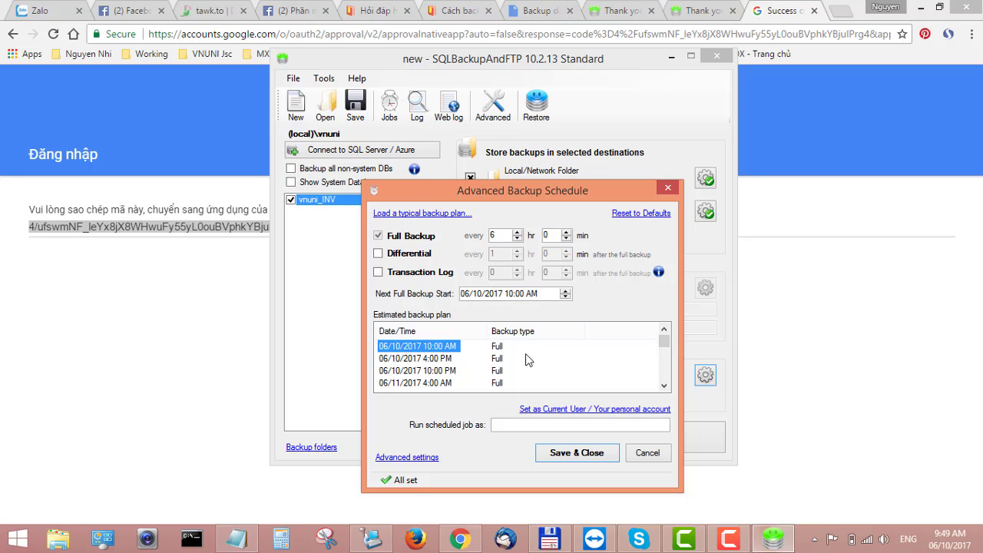
left_click(436, 359)
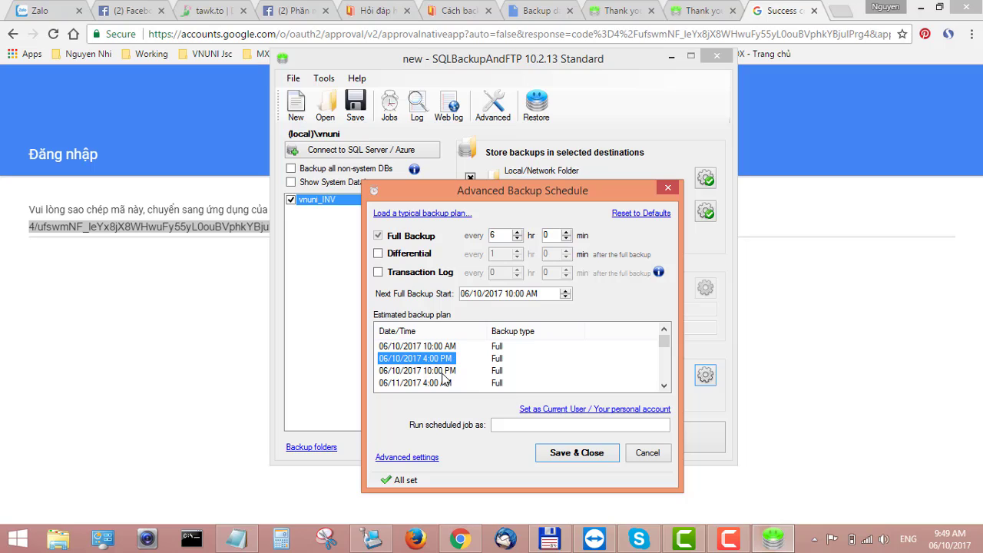
left_click(443, 371)
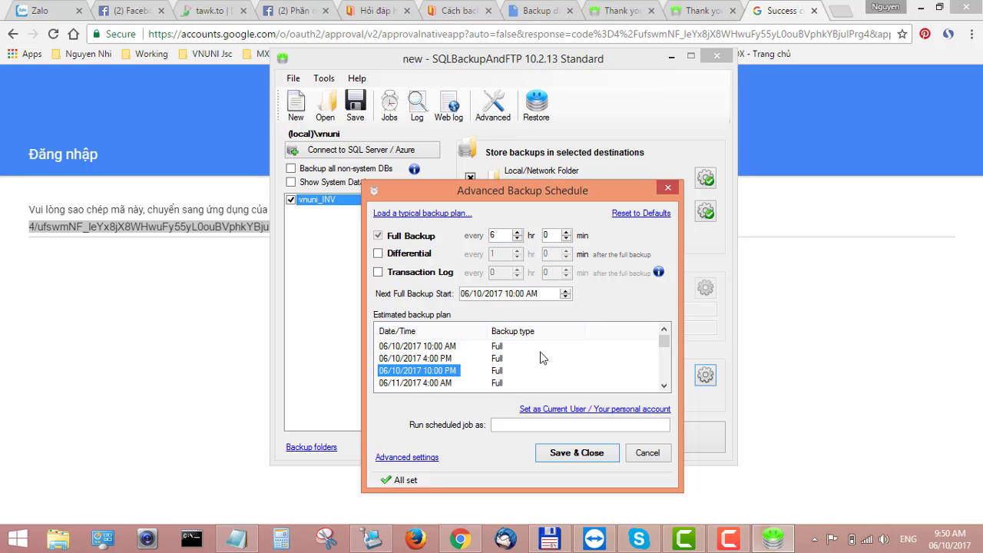
left_click(451, 384)
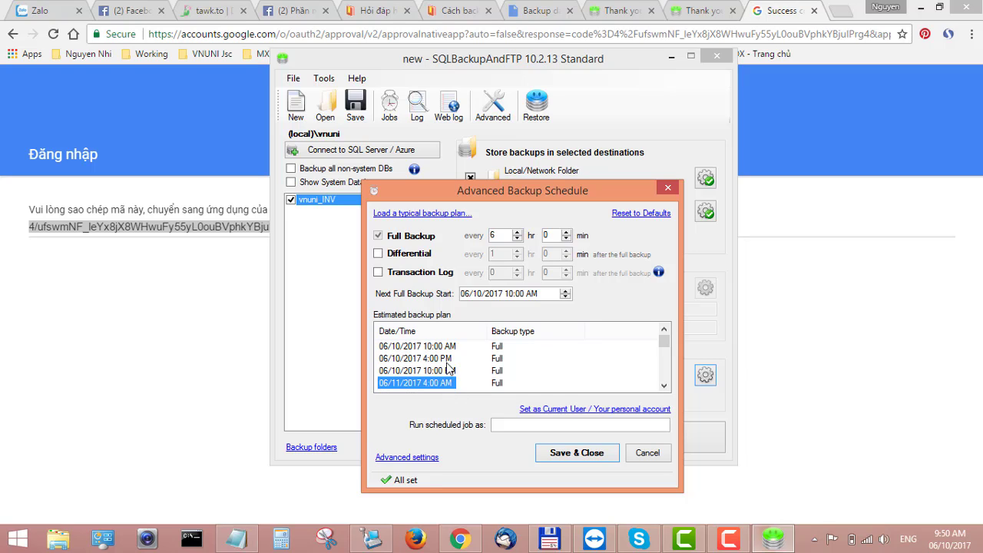
scroll(449, 370, "down", 1)
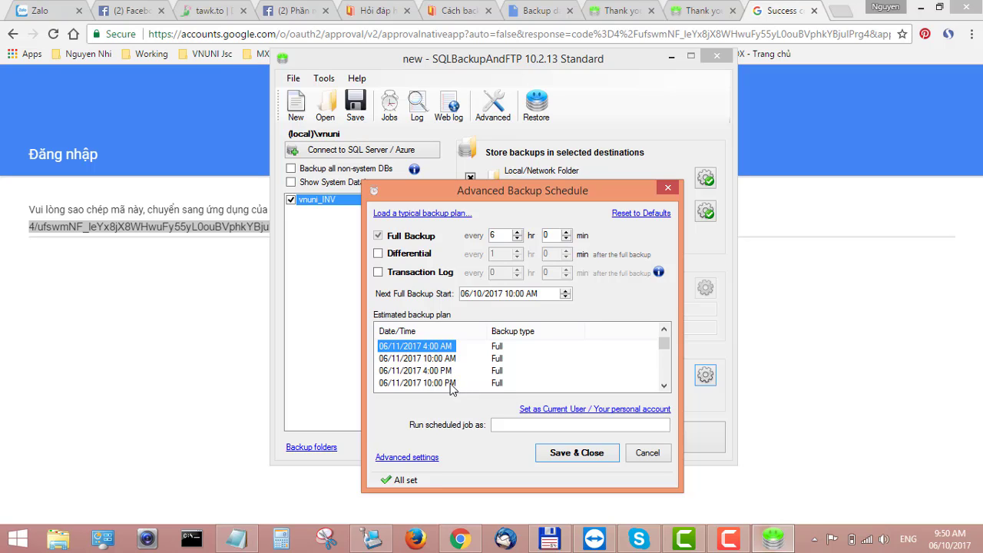
left_click(448, 371)
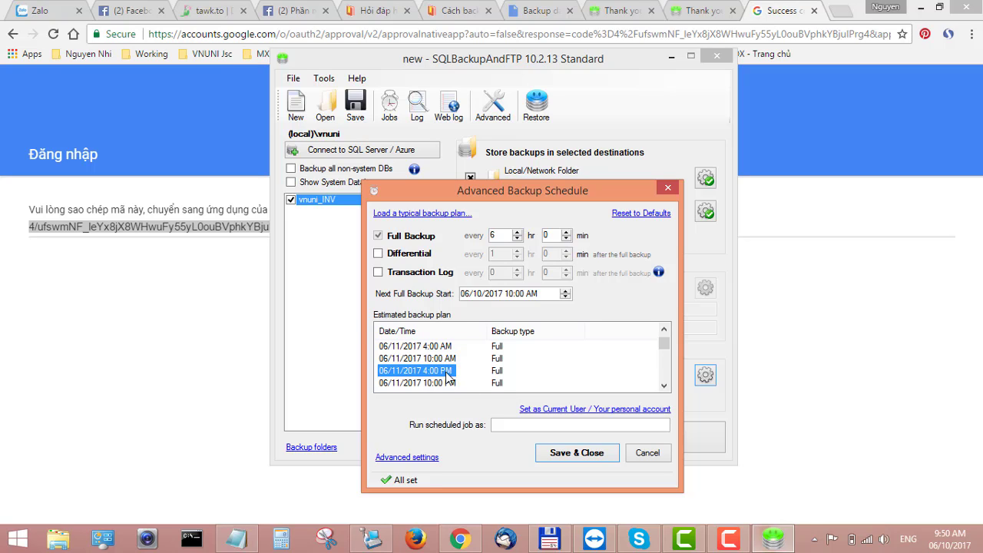
scroll(479, 368, "down", 1)
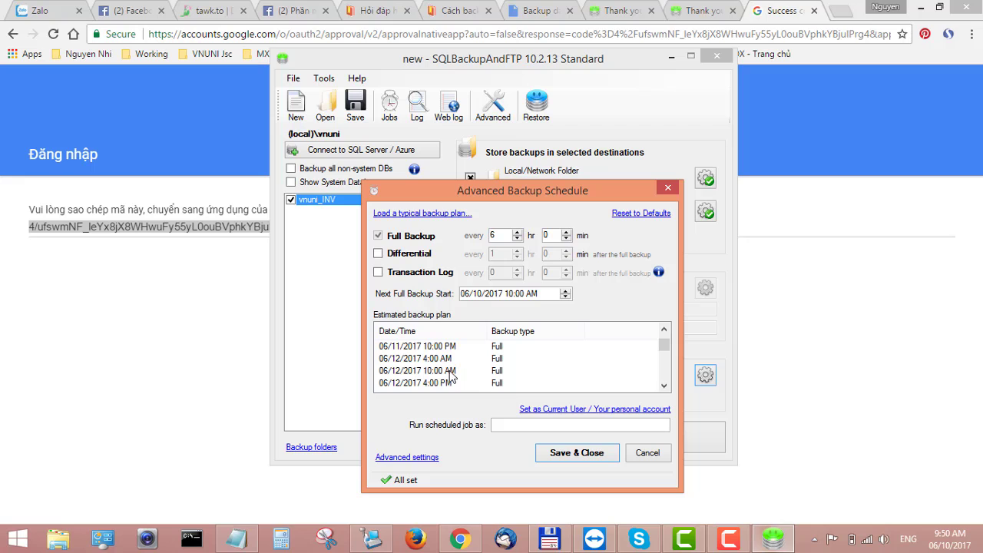
left_click(451, 372)
scroll(451, 373, "down", 3)
scroll(453, 371, "down", 4)
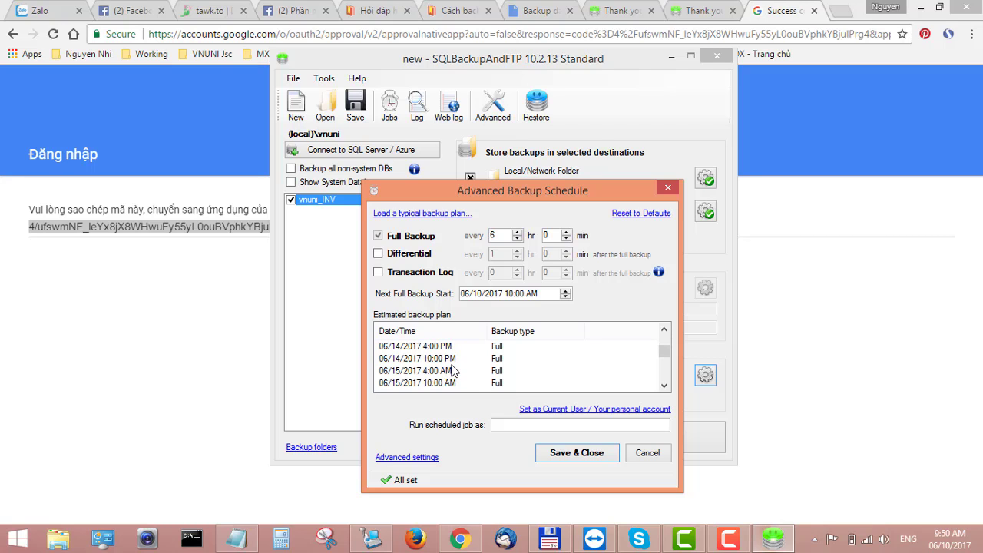
left_click(570, 455)
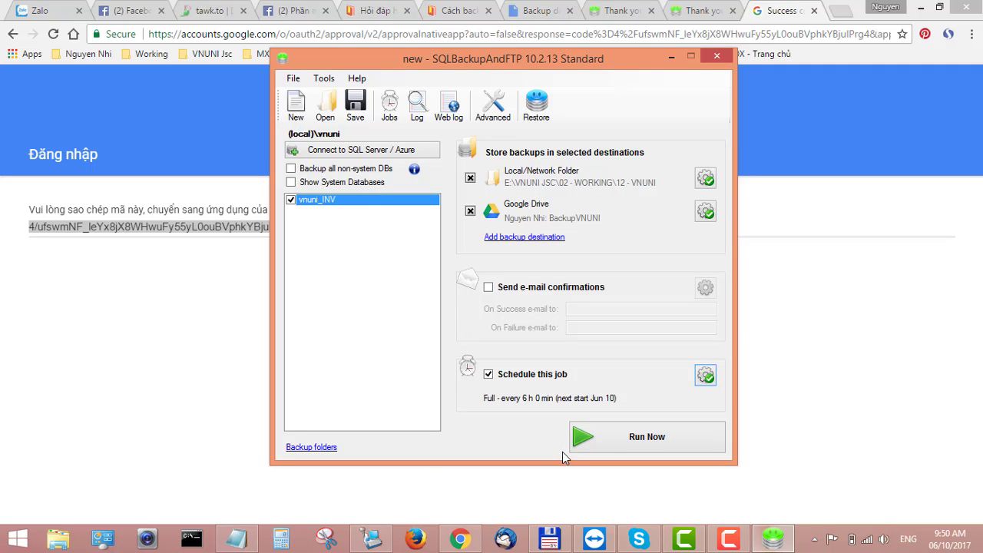
Step: Run the backup job immediately, review its execution log once it finishes, and close the log
left_click(620, 440)
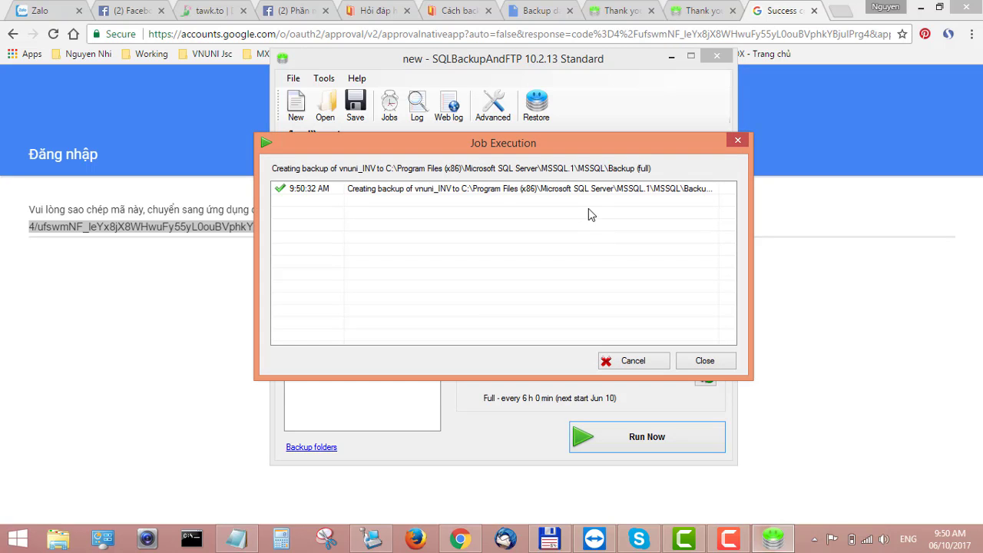
left_click_drag(538, 145, 553, 167)
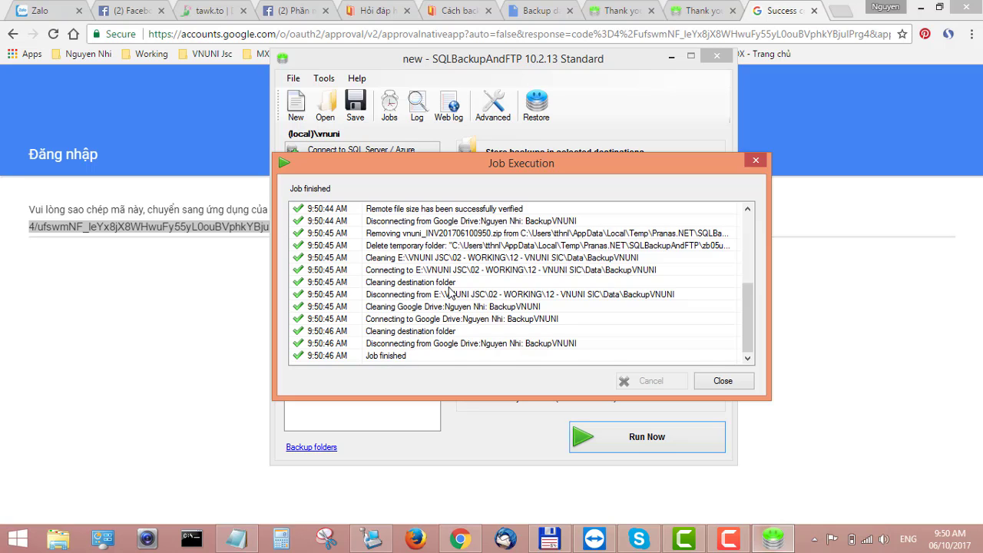
scroll(451, 294, "up", 5)
scroll(452, 293, "down", 5)
left_click(725, 382)
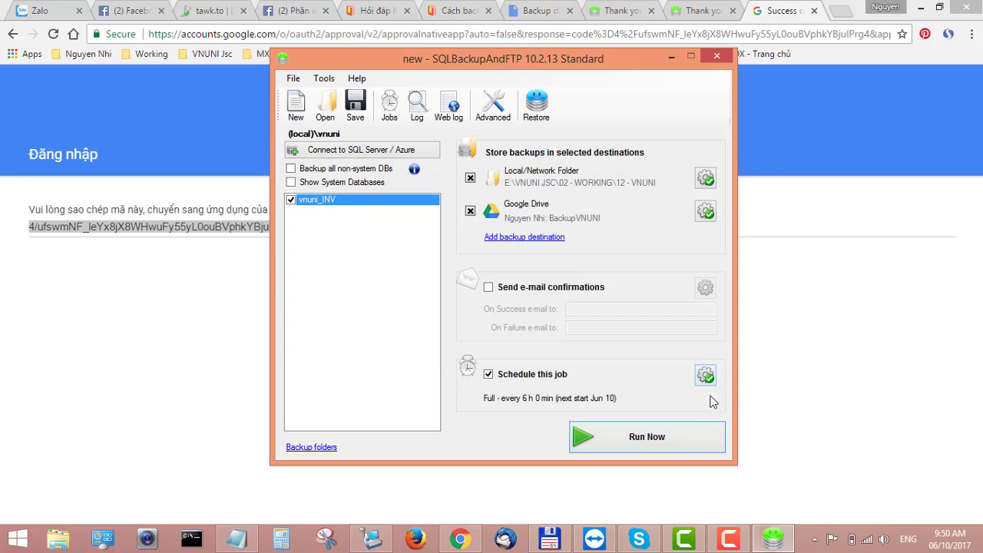
Step: Show the desktop and open the file location of the VNUNI Quan ly Kho hang - Ban hang shortcut
right_click(806, 538)
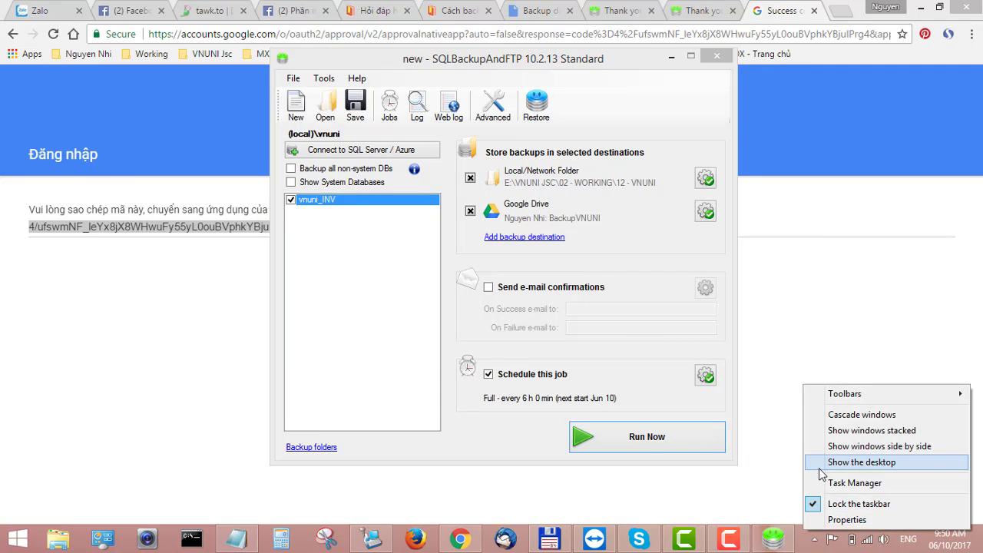
left_click(845, 463)
double_click(135, 91)
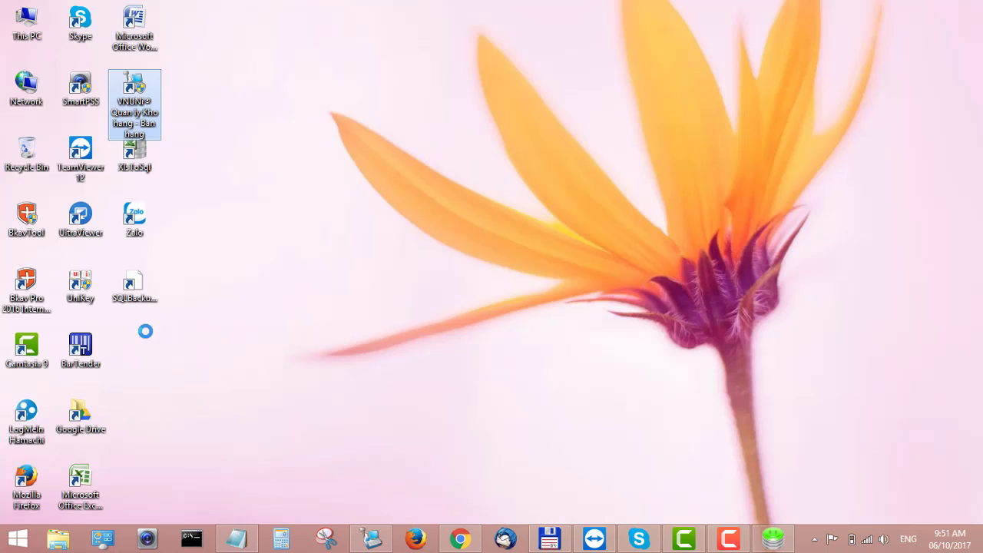
key("shift+F10")
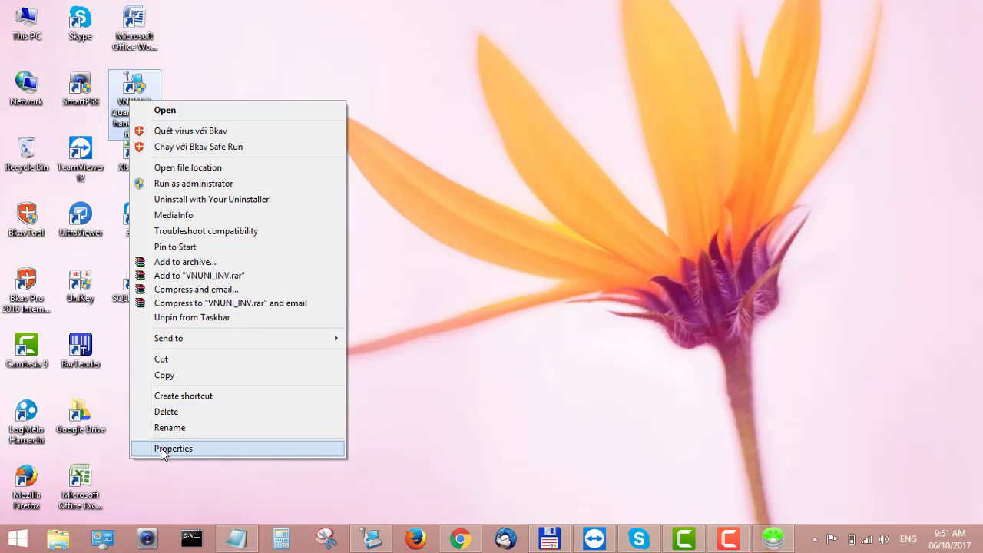
key("Escape")
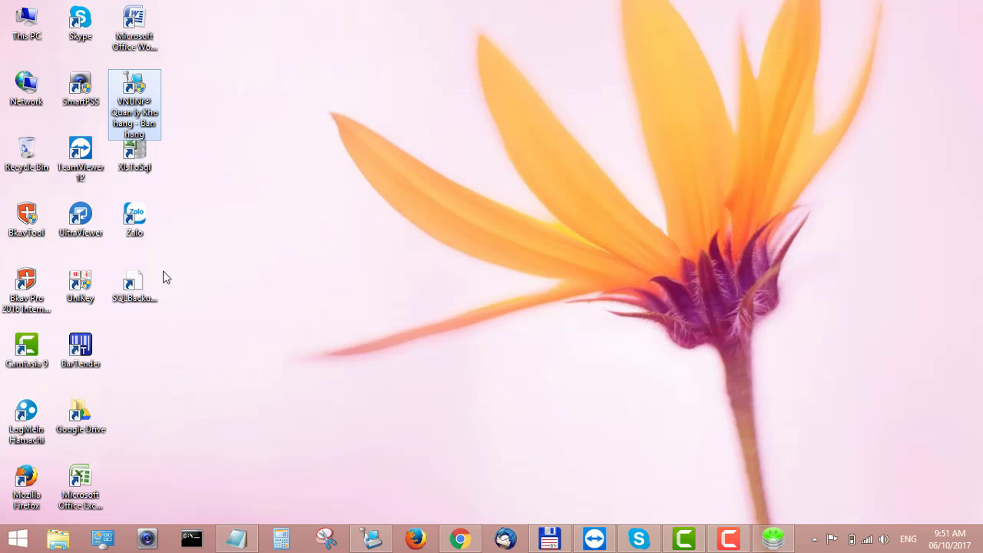
left_click(166, 146)
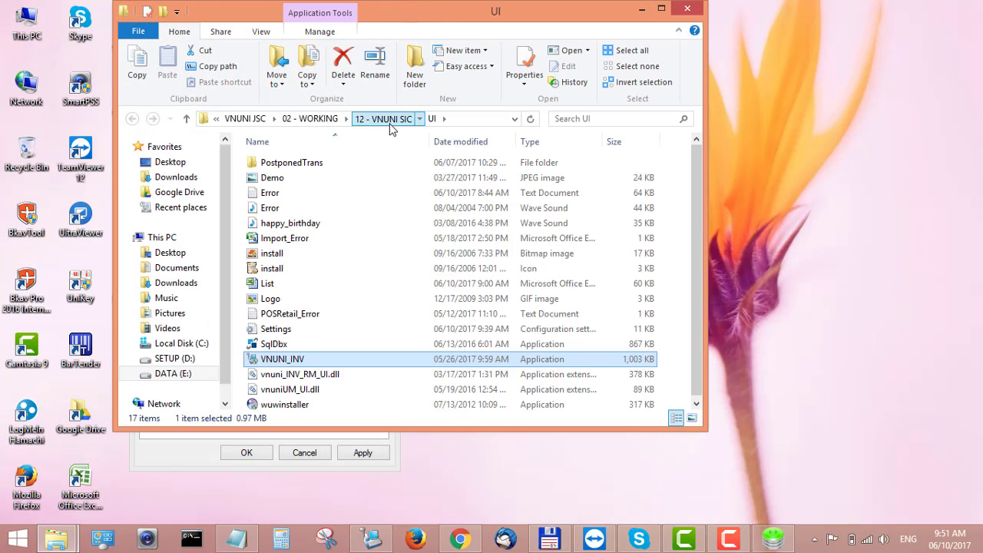
Step: Browse to the BackupVNUNI folder inside 12 - VNUNI SIC\Data and check the backup archive created there
left_click(390, 123)
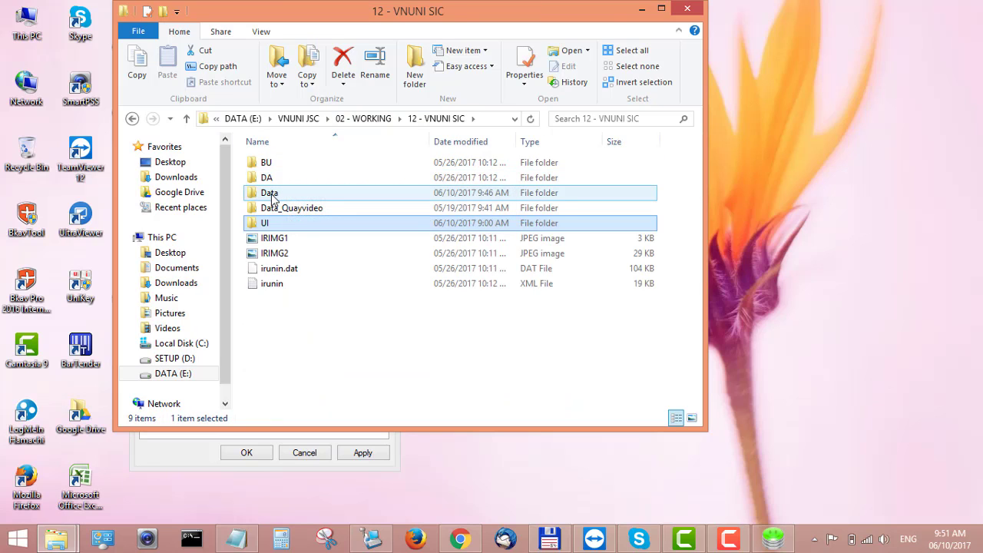
double_click(273, 199)
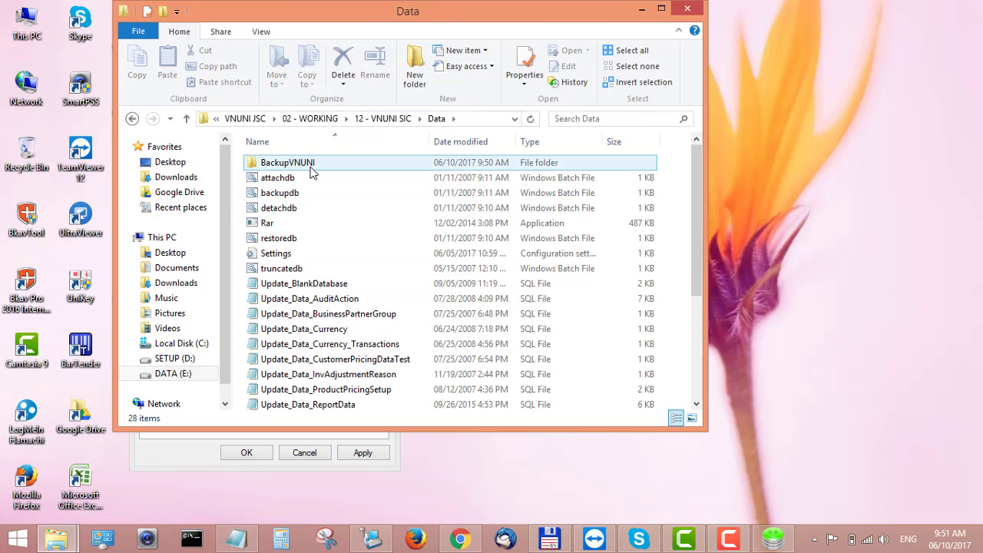
left_click(661, 7)
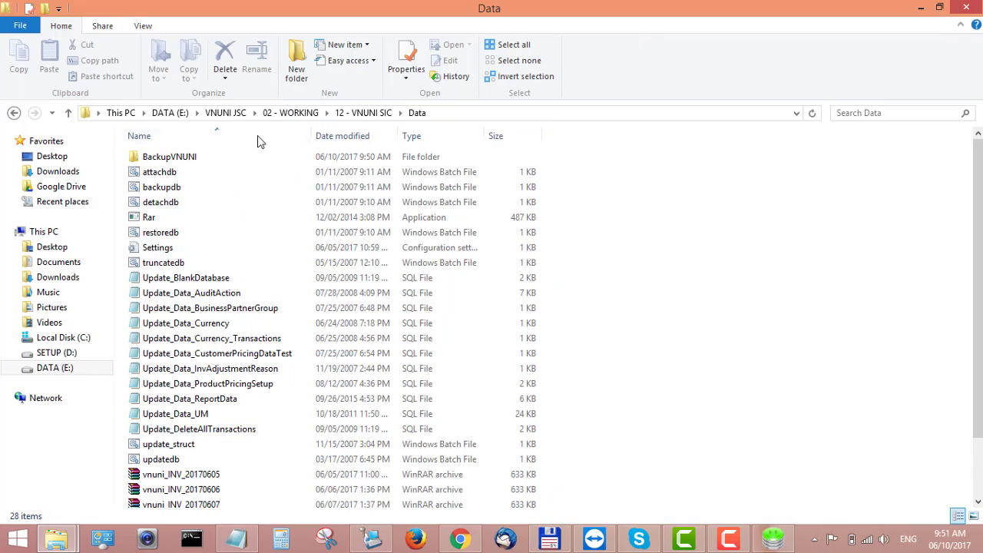
double_click(191, 158)
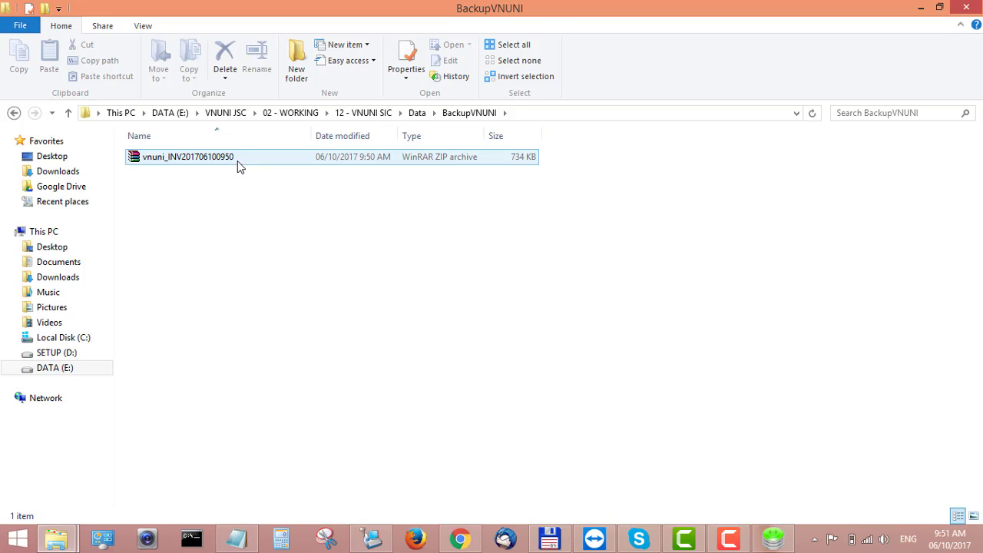
left_click(398, 161)
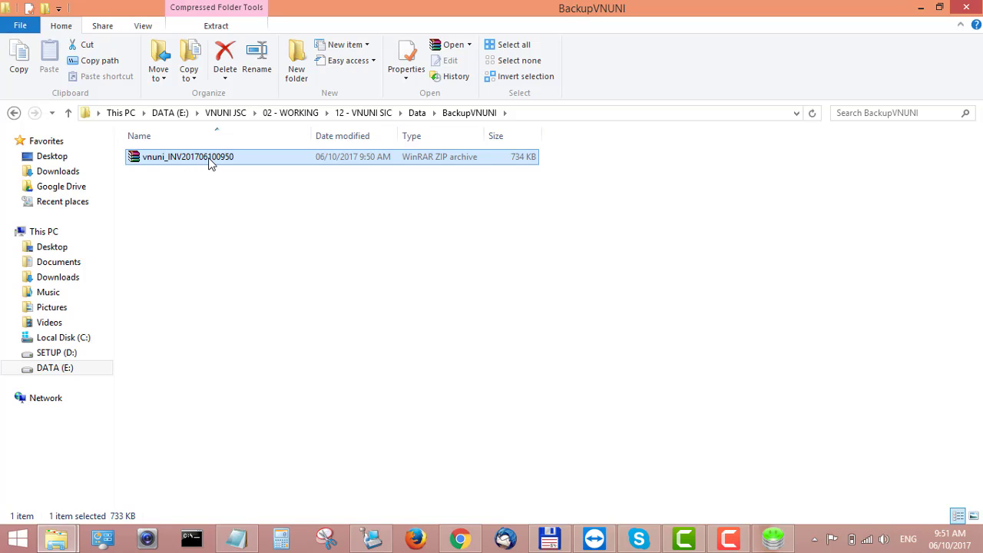
double_click(211, 162)
Step: Switch to Chrome and open the Gmail inbox from the Working bookmarks
left_click(465, 540)
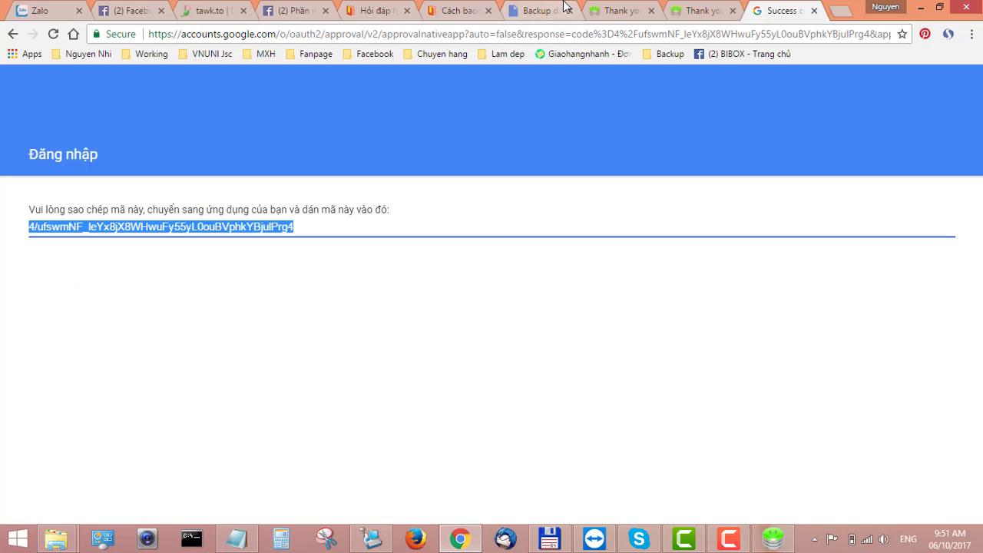
left_click(375, 10)
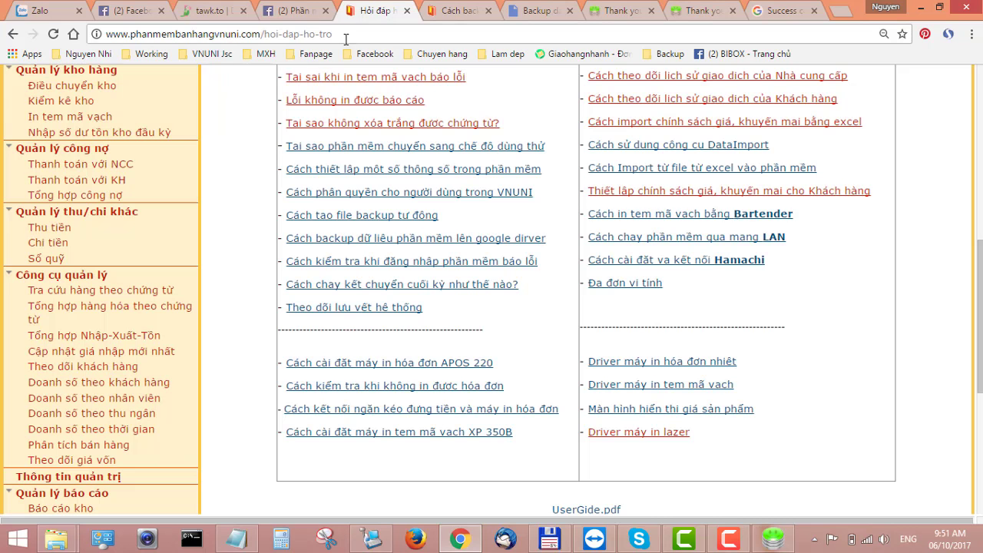
left_click(152, 54)
left_click(507, 6)
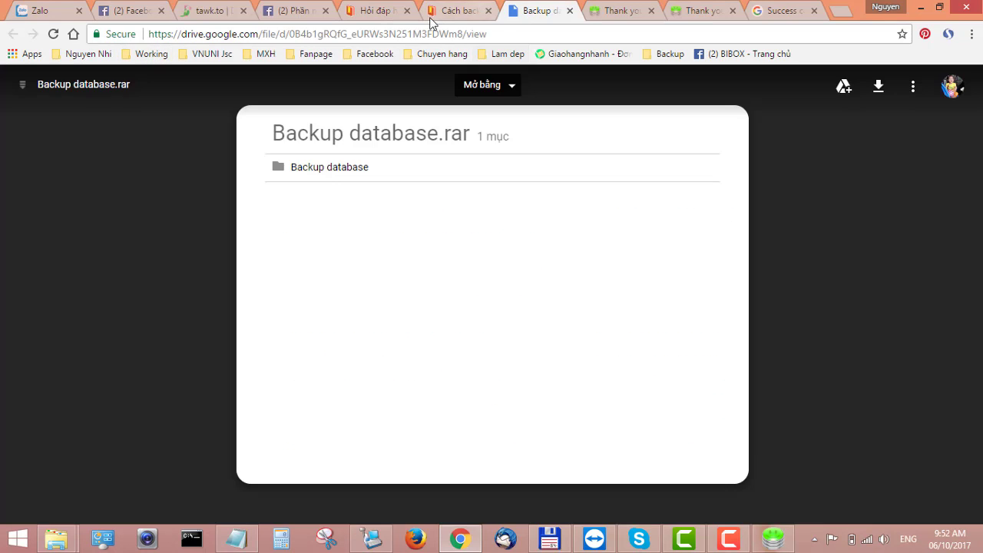
left_click(436, 13)
key("ctrl+shift+Tab")
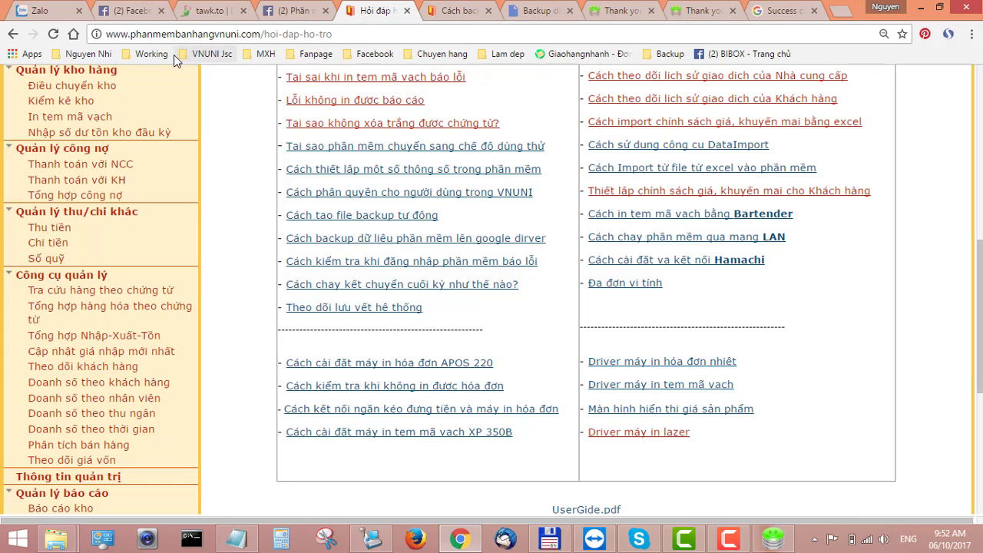
left_click(147, 54)
left_click(261, 243)
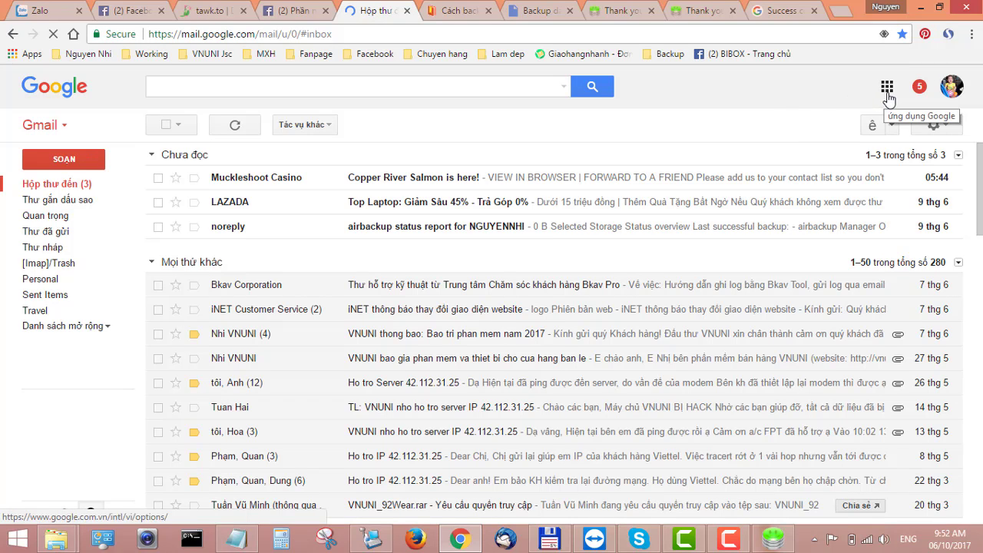
Step: Open Google Drive from Gmail, compare it with the SQLBackupAndFTP destinations, and open the BackupVNUNI folder to check the uploaded archive
left_click(887, 89)
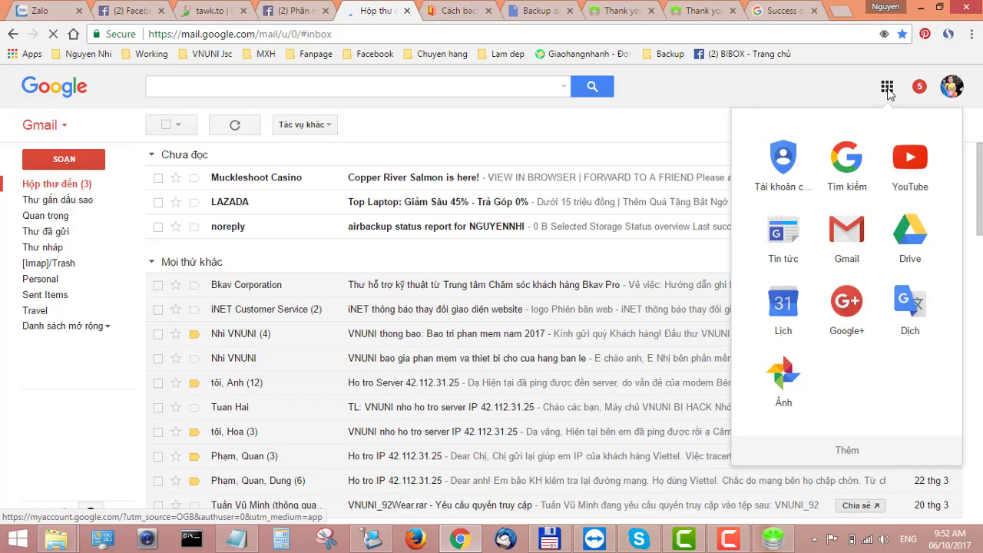
left_click(915, 255)
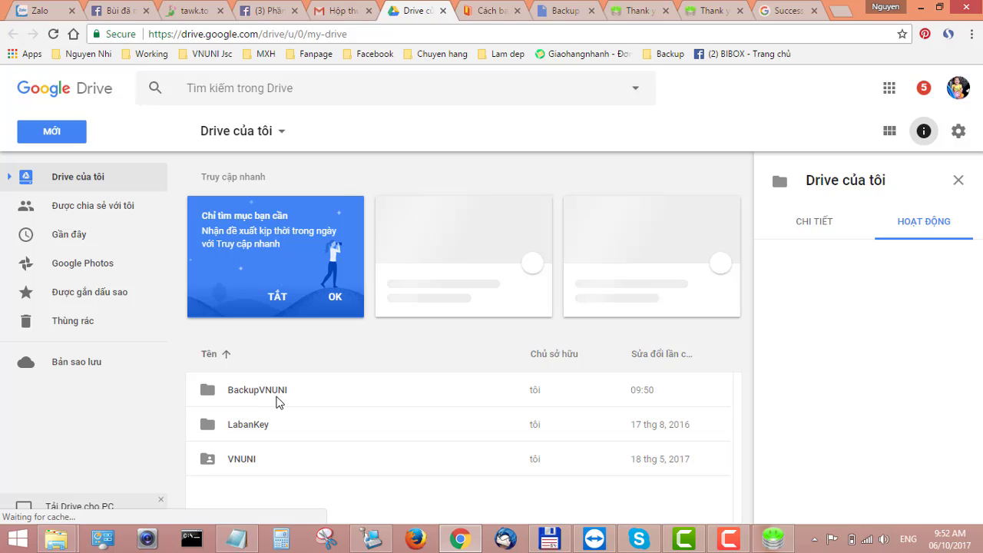
left_click(774, 543)
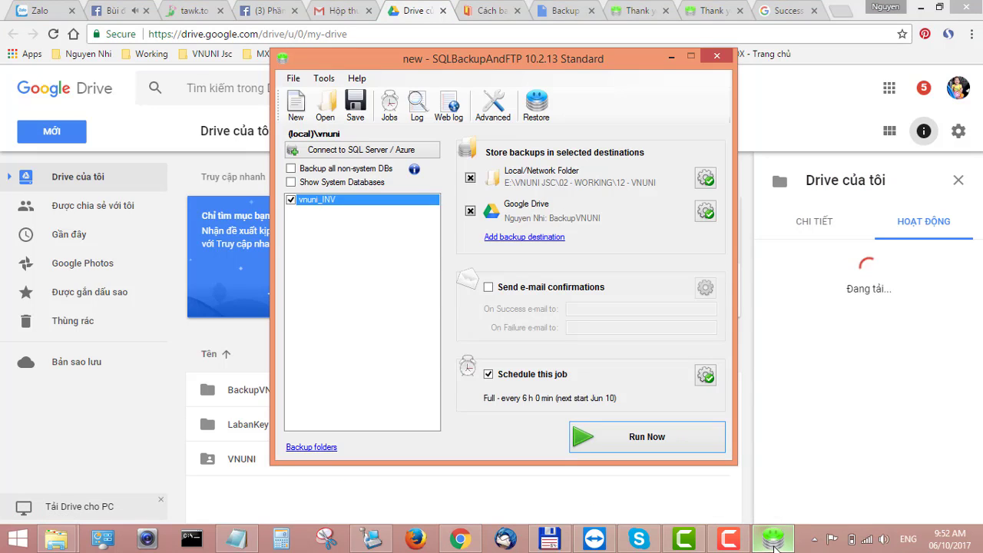
left_click(774, 542)
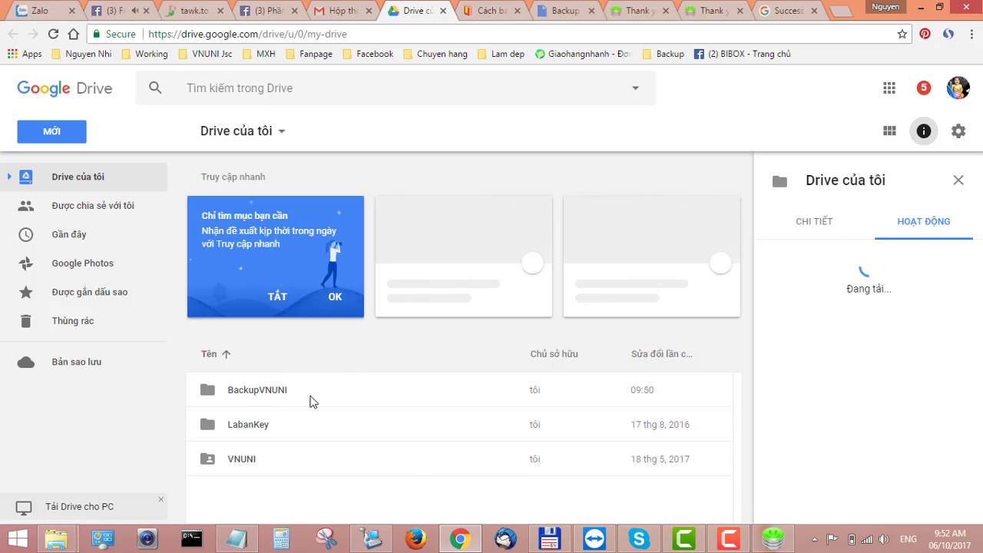
double_click(433, 407)
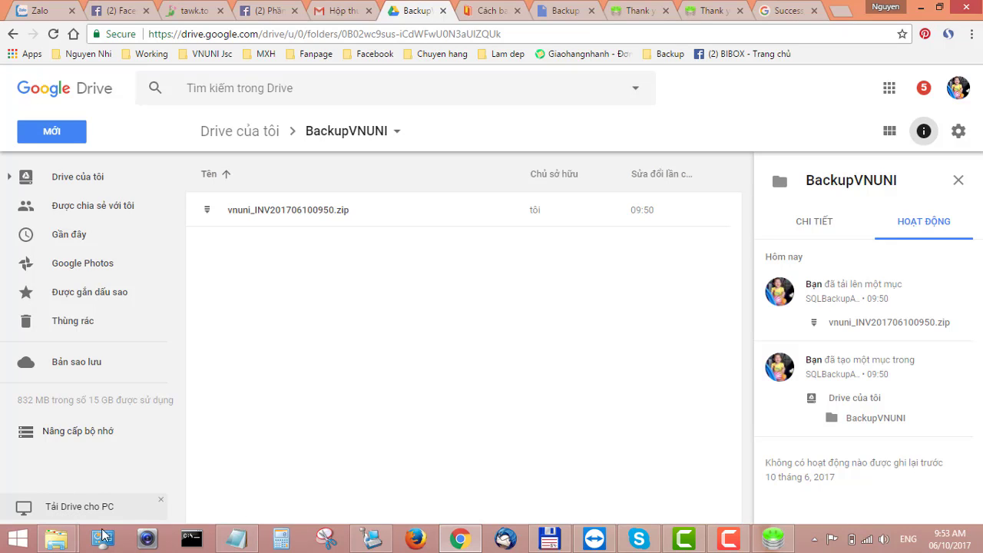
Step: Return to the local BackupVNUNI folder in File Explorer, go up to the Data folder, and review its backup and database files
mouse_move(76, 528)
left_click(208, 474)
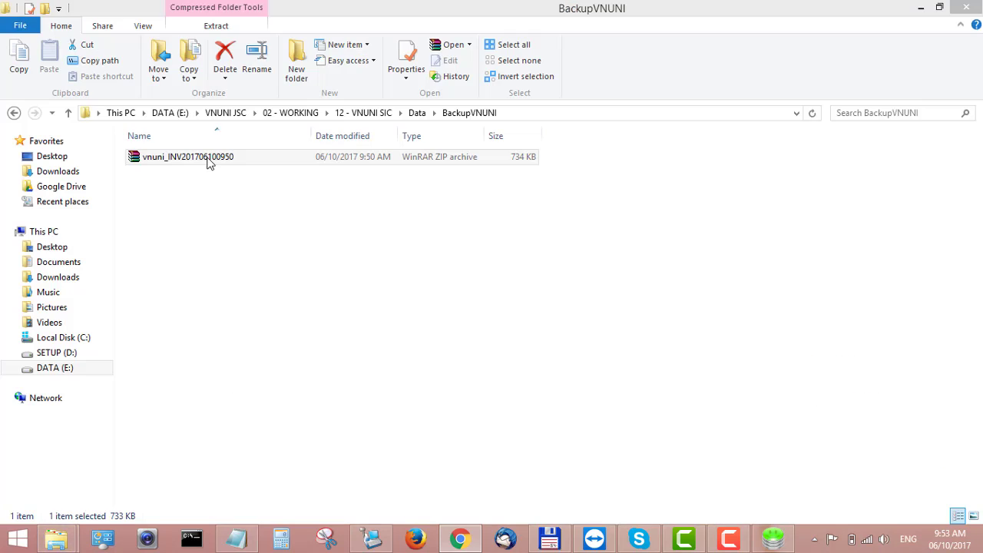
left_click(416, 114)
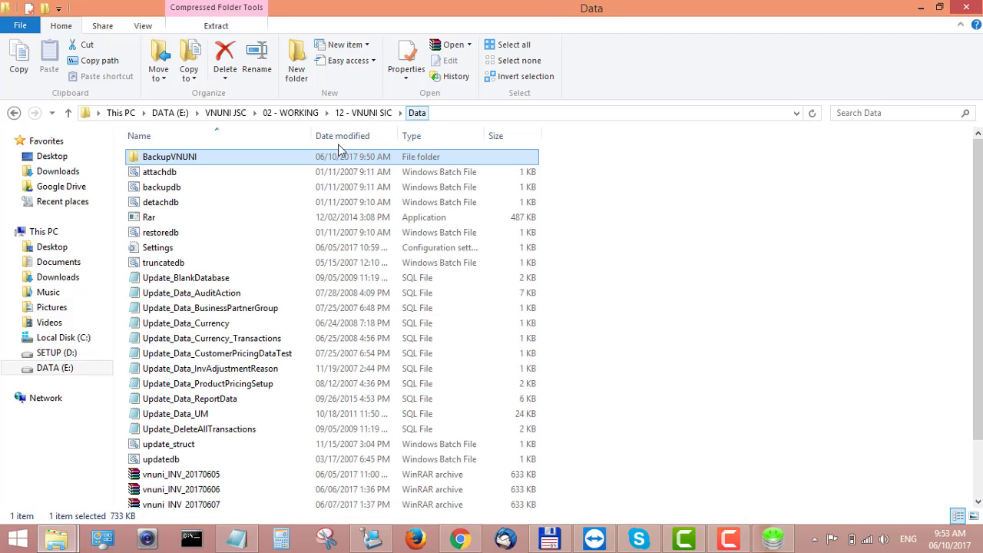
scroll(295, 300, "down", 2)
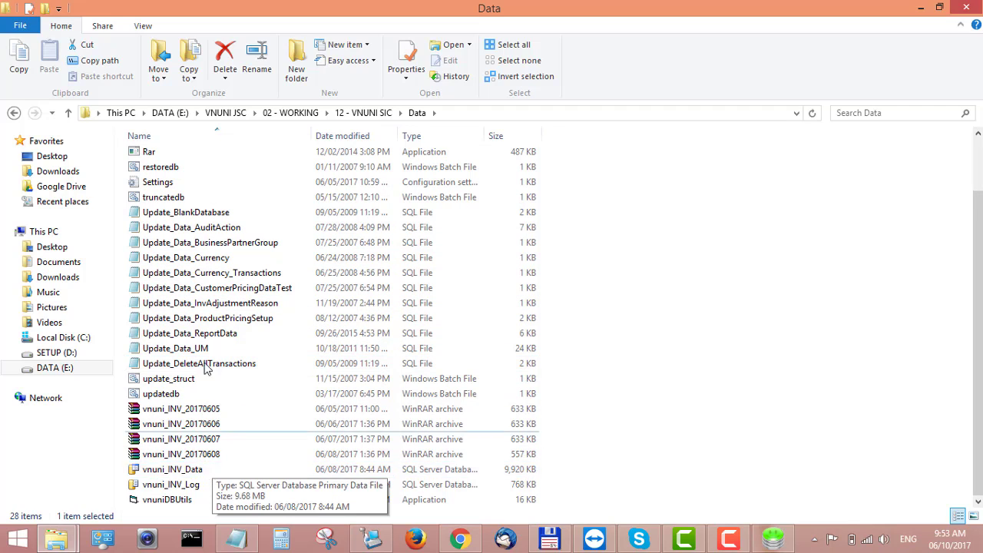
scroll(214, 182, "up", 2)
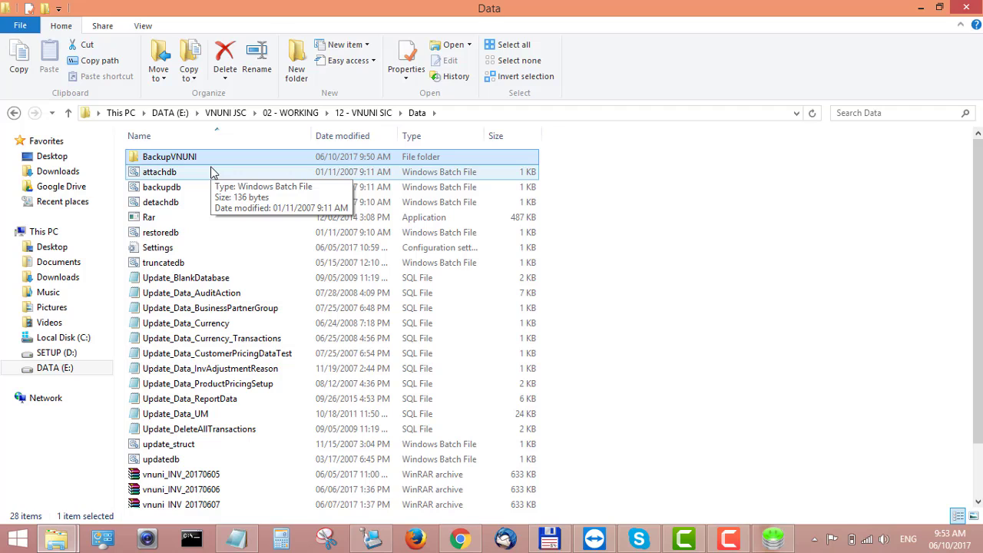
Step: Switch back to Google Drive, select the backup archive in BackupVNUNI, and view the file actions available for it
left_click(458, 539)
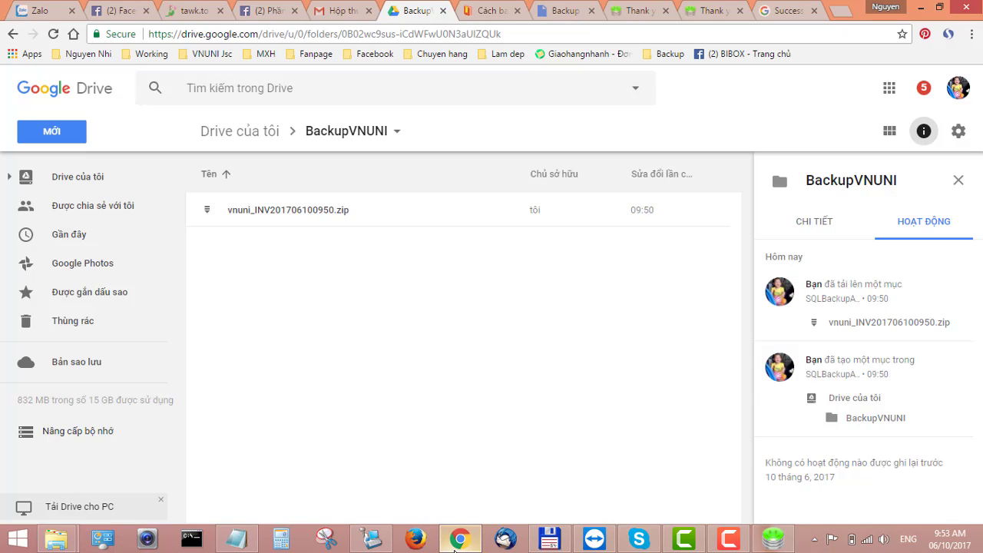
left_click(287, 211)
right_click(287, 207)
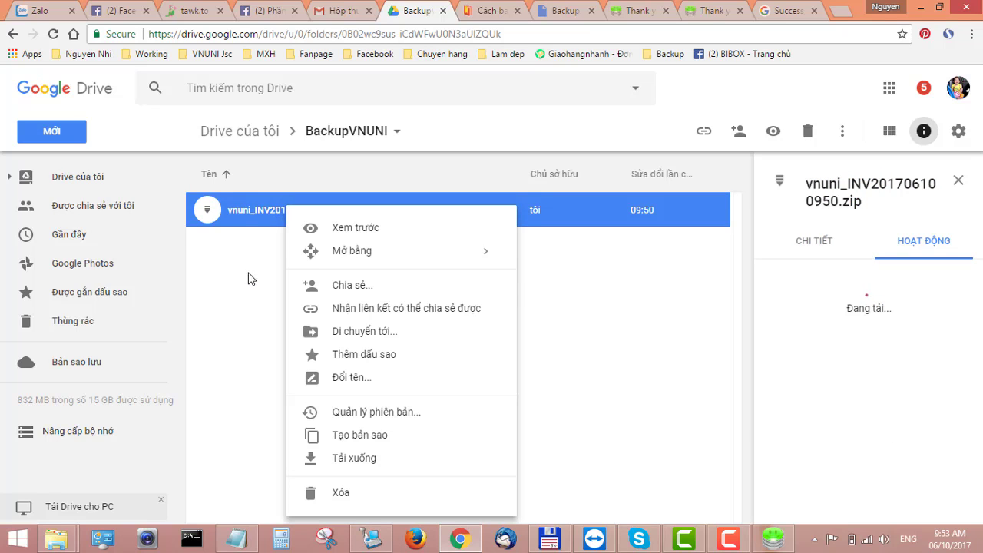
left_click(783, 540)
left_click(784, 540)
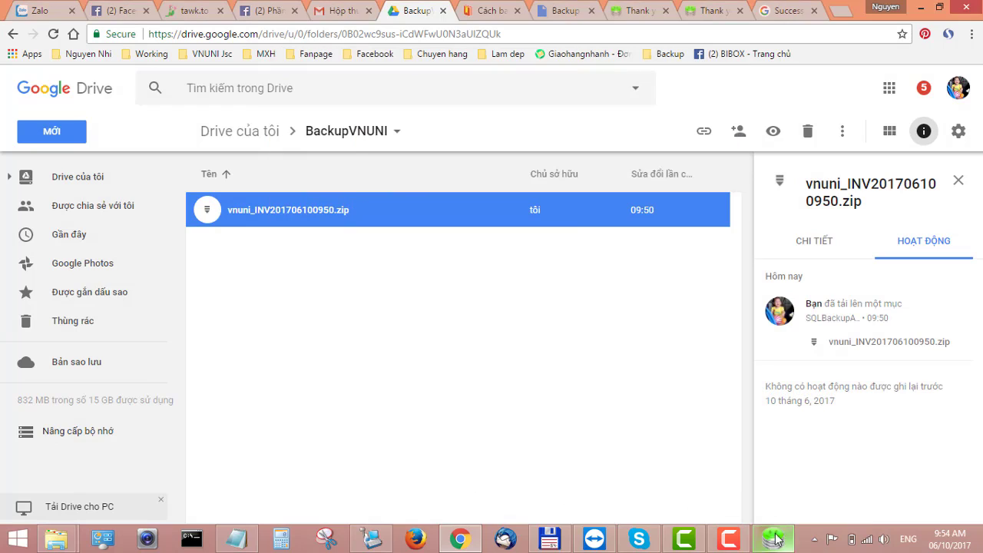
double_click(331, 221)
Step: Save the SQLBackupAndFTP backup job as new in the Documents folder, replacing the existing job file
mouse_move(48, 437)
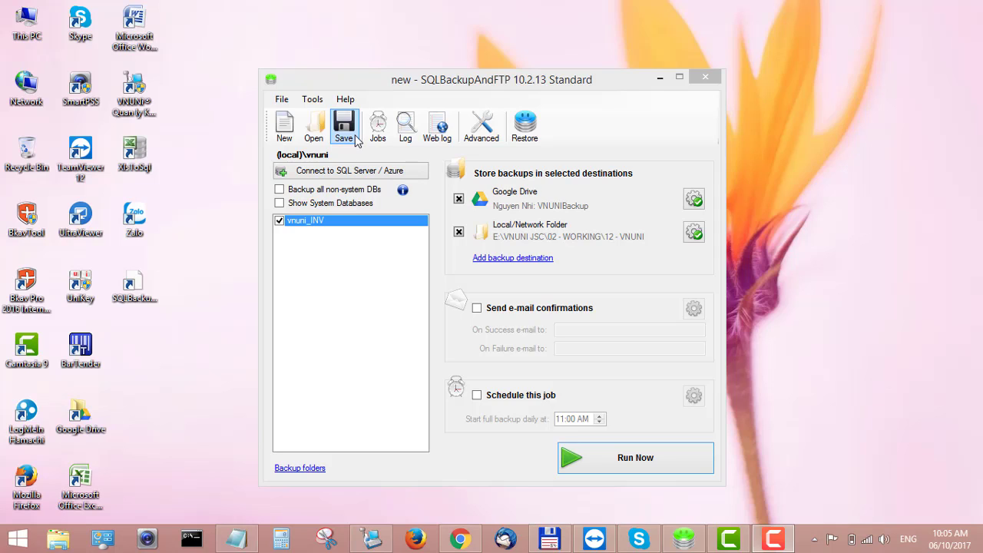
left_click(354, 130)
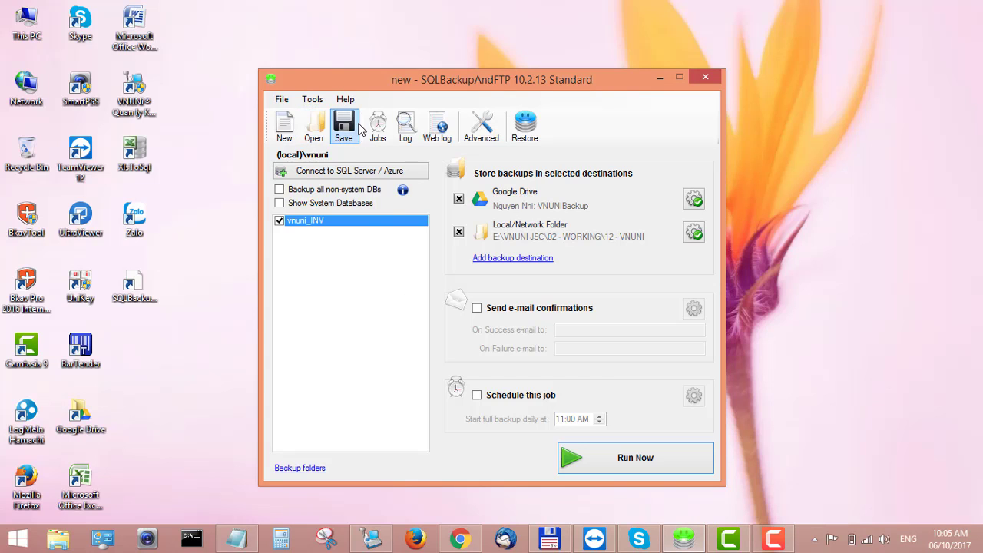
left_click(353, 131)
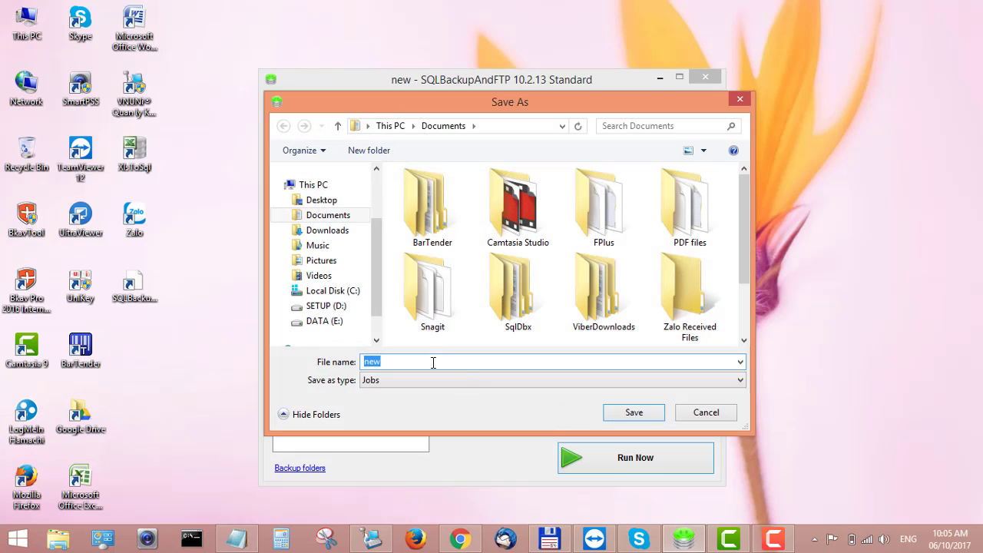
left_click(632, 411)
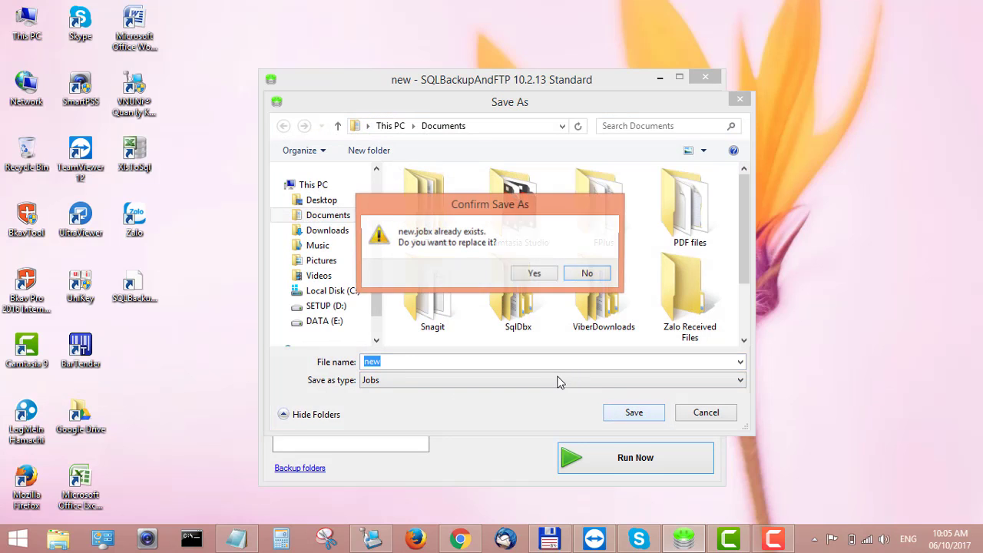
left_click(535, 274)
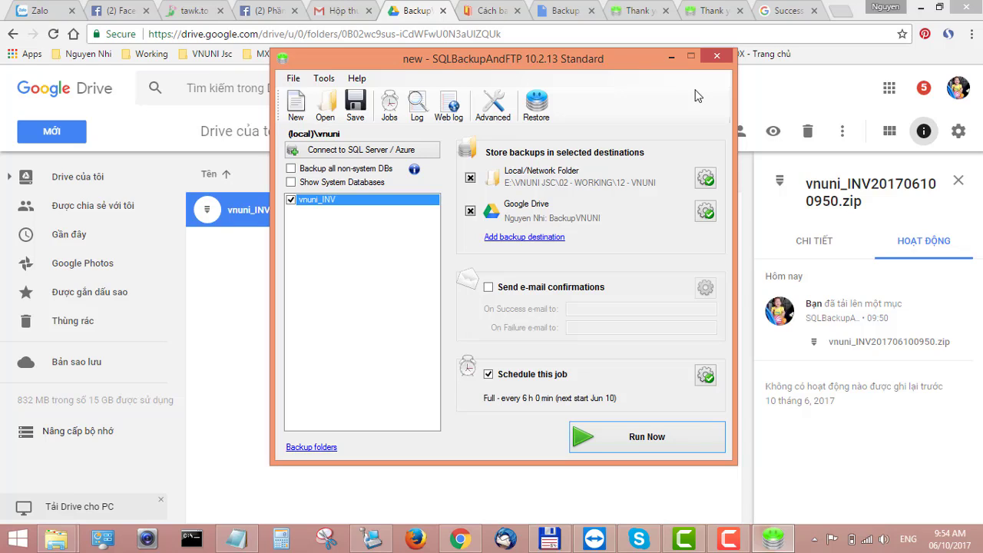
Step: Return to the VNUNI web guide on backing up sales data to Google Drive and review its title and SQLBackupAndFTP download link
left_click(504, 6)
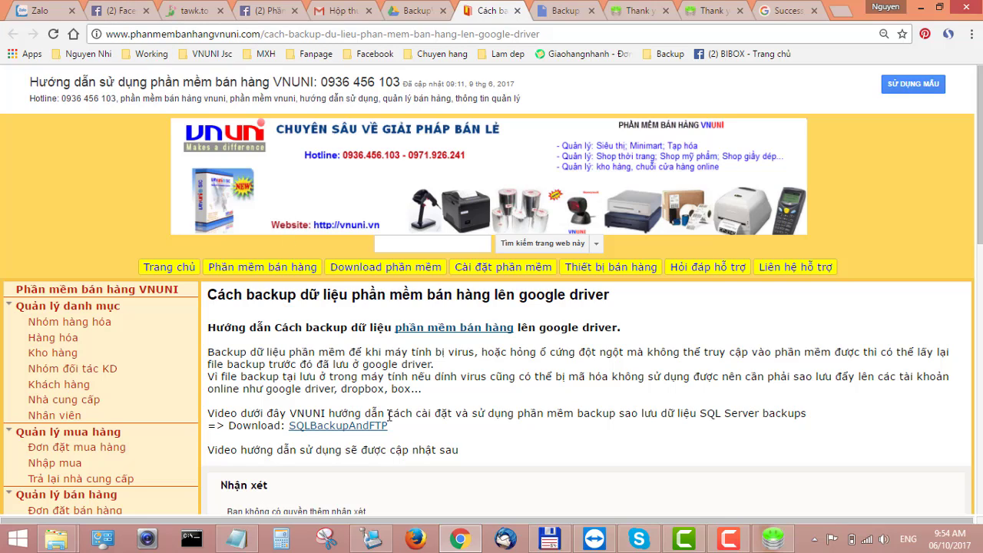
double_click(269, 295)
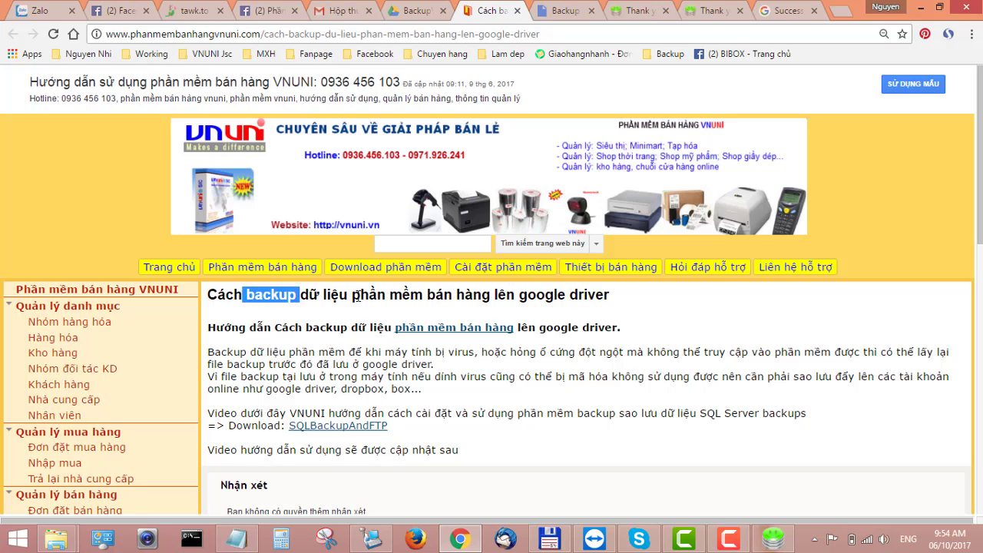
left_click_drag(355, 295, 556, 296)
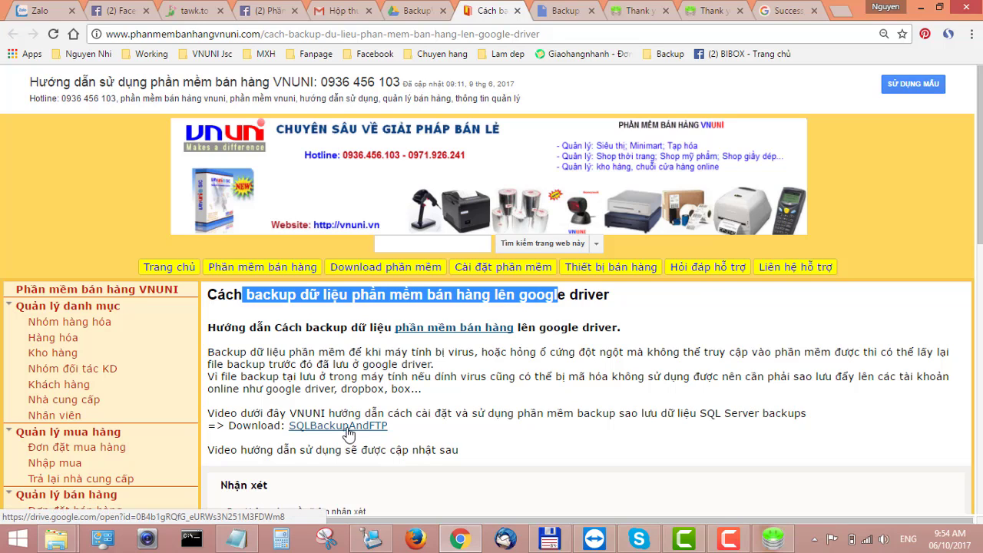
scroll(361, 431, "down", 2)
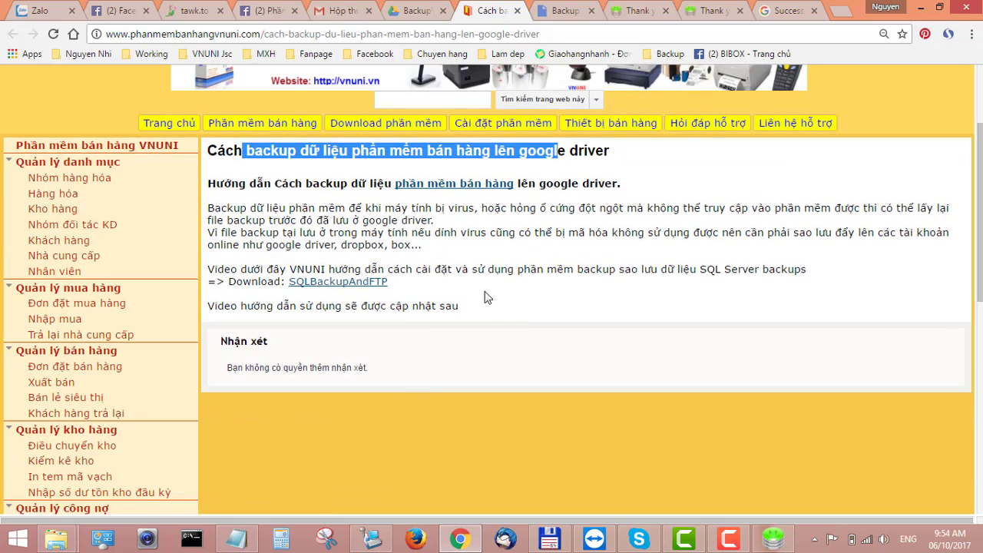